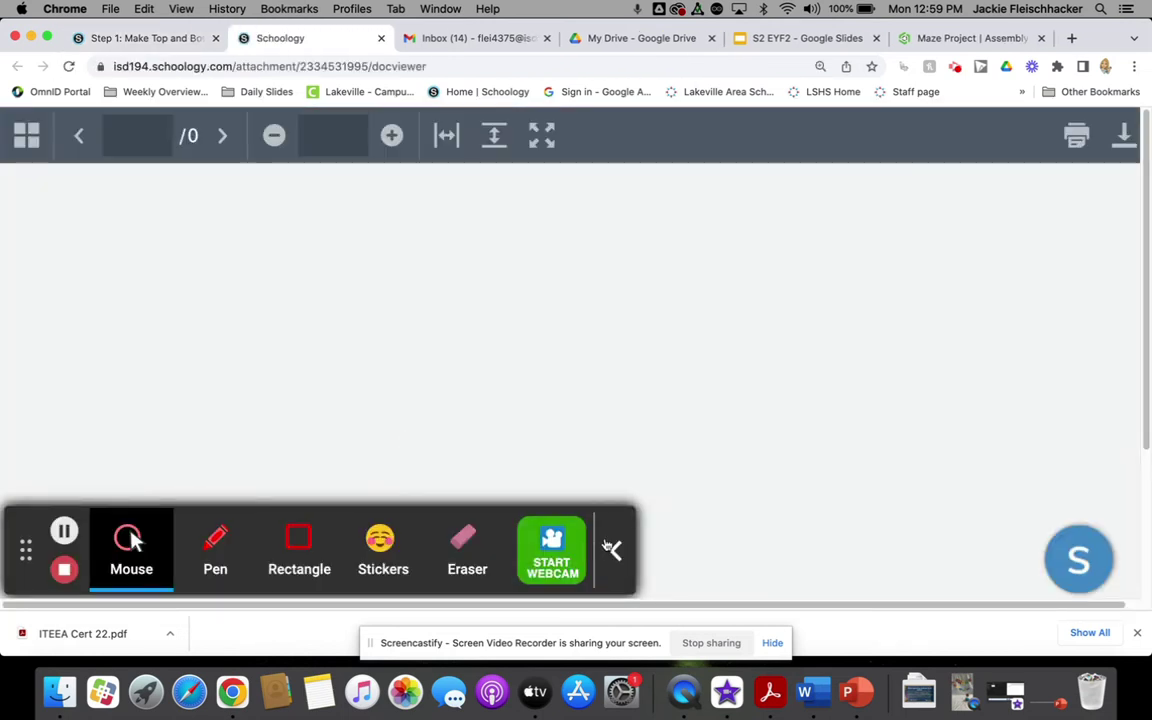
Step: Examine the dimensioned views and the isometric view on page 1 of the maze part drawing
{"action": "left_click", "coordinate": [614, 549]}
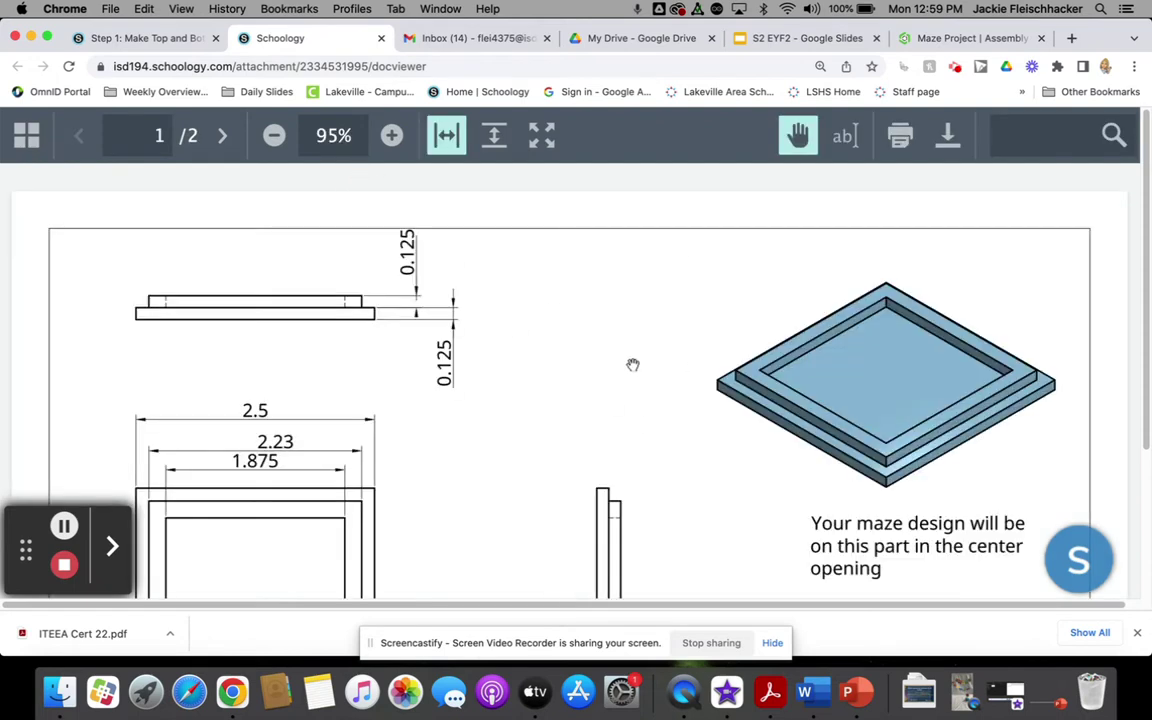
{"action": "left_click_drag", "start_coordinate": [628, 386], "coordinate": [661, 418]}
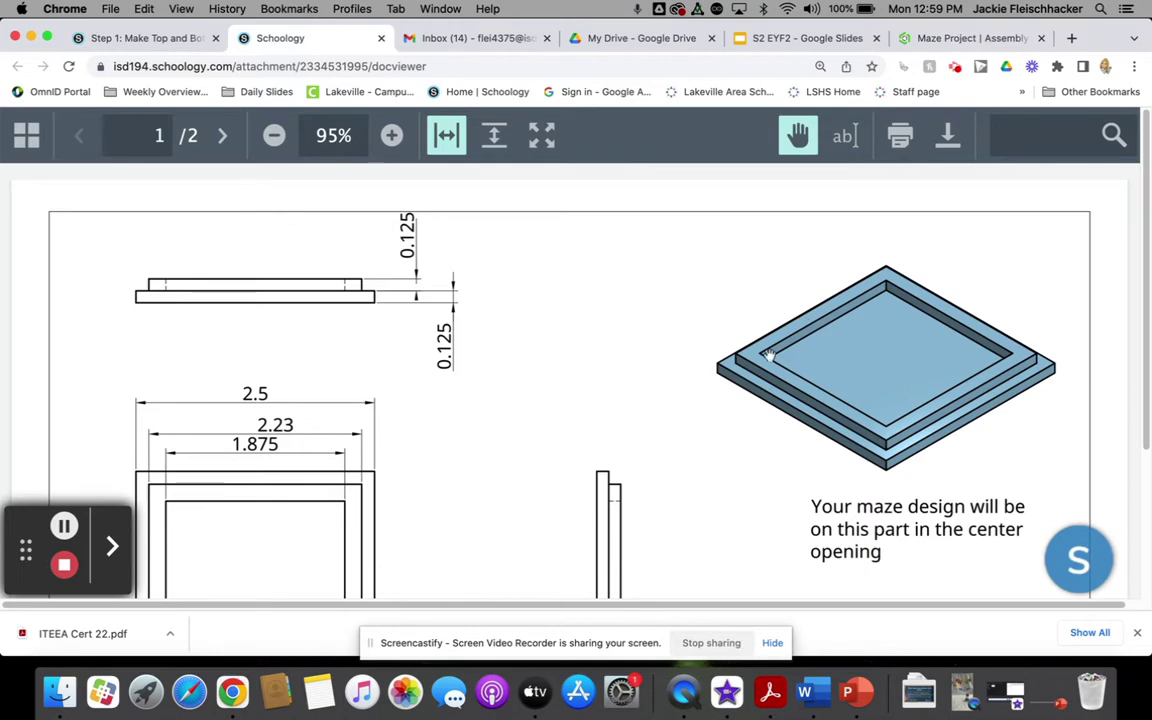
{"action": "mouse_move", "coordinate": [478, 514]}
{"action": "left_mouse_down"}
{"action": "mouse_move", "coordinate": [489, 342]}
{"action": "mouse_move", "coordinate": [496, 527]}
{"action": "left_mouse_up"}
Step: Switch to the Maze Project document in Onshape and inspect Assembly 1 from a low front angle
{"action": "left_click", "coordinate": [962, 38]}
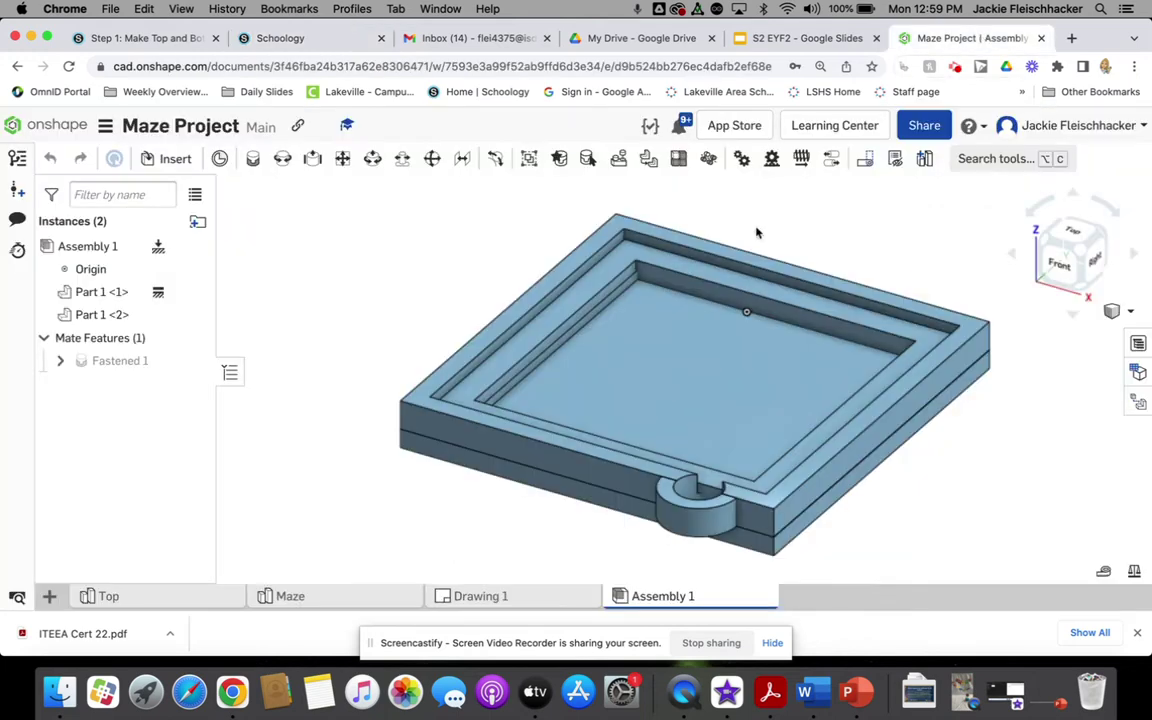
{"action": "right_click_drag", "start_coordinate": [801, 400], "coordinate": [524, 586]}
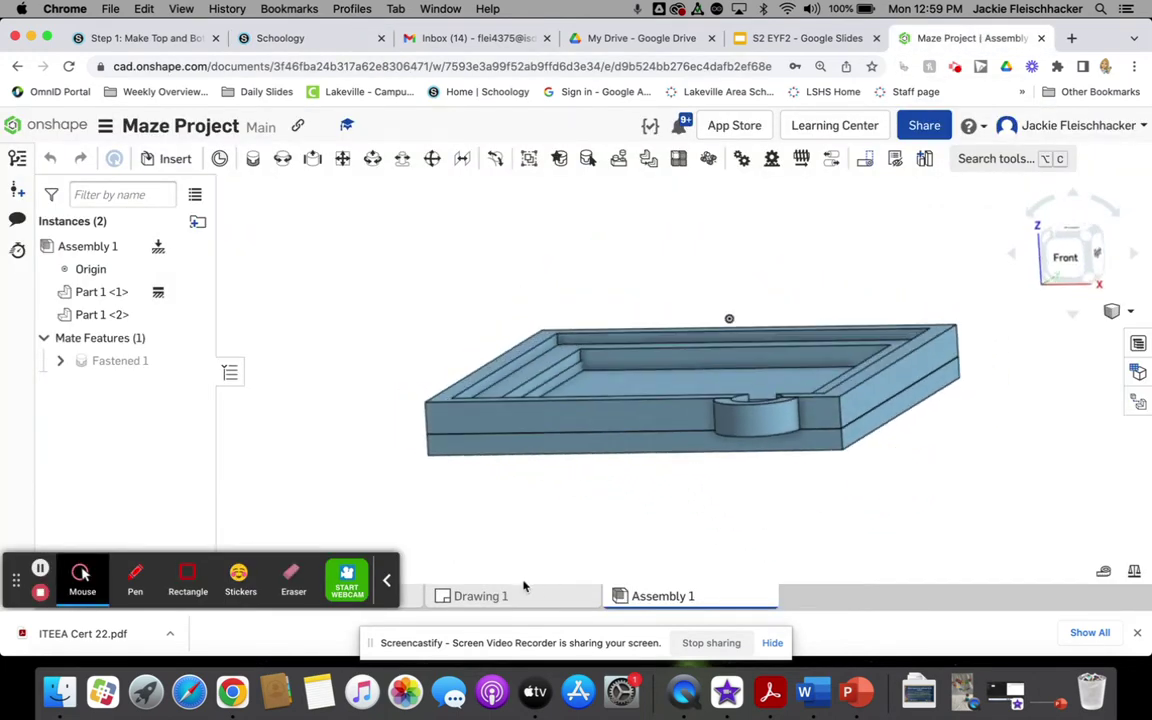
{"action": "left_click", "coordinate": [394, 580]}
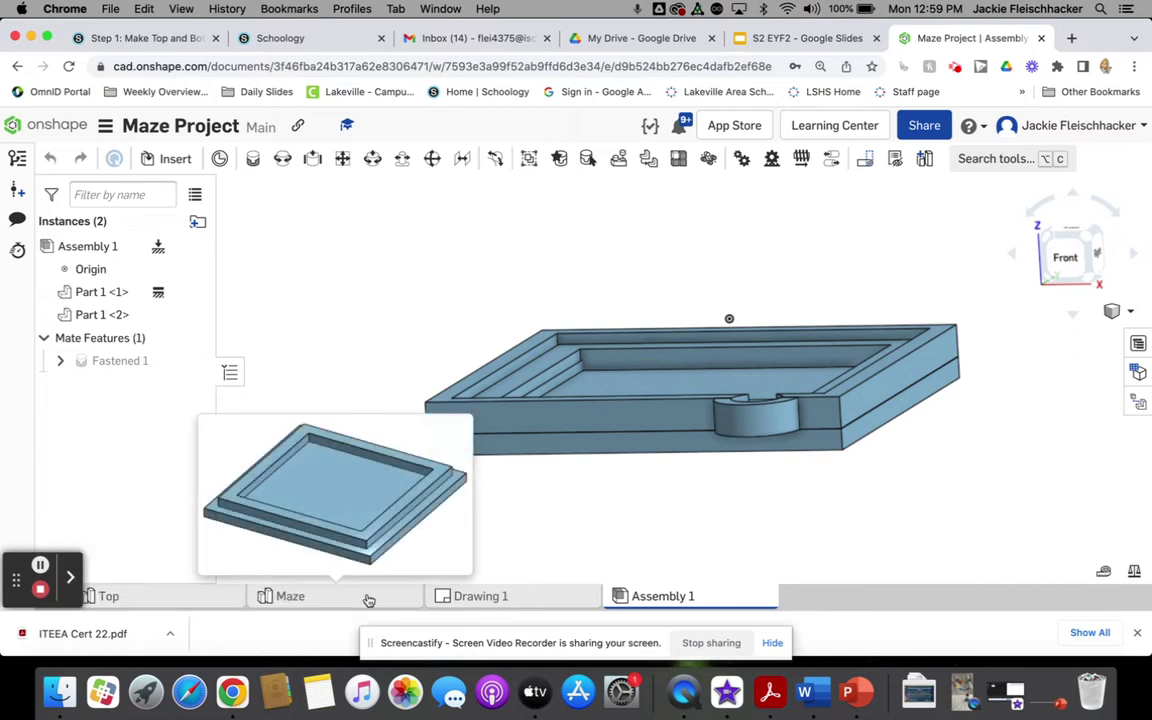
Step: Open the Maze part studio and hide its Top, Front and Right planes
{"action": "left_click", "coordinate": [370, 597]}
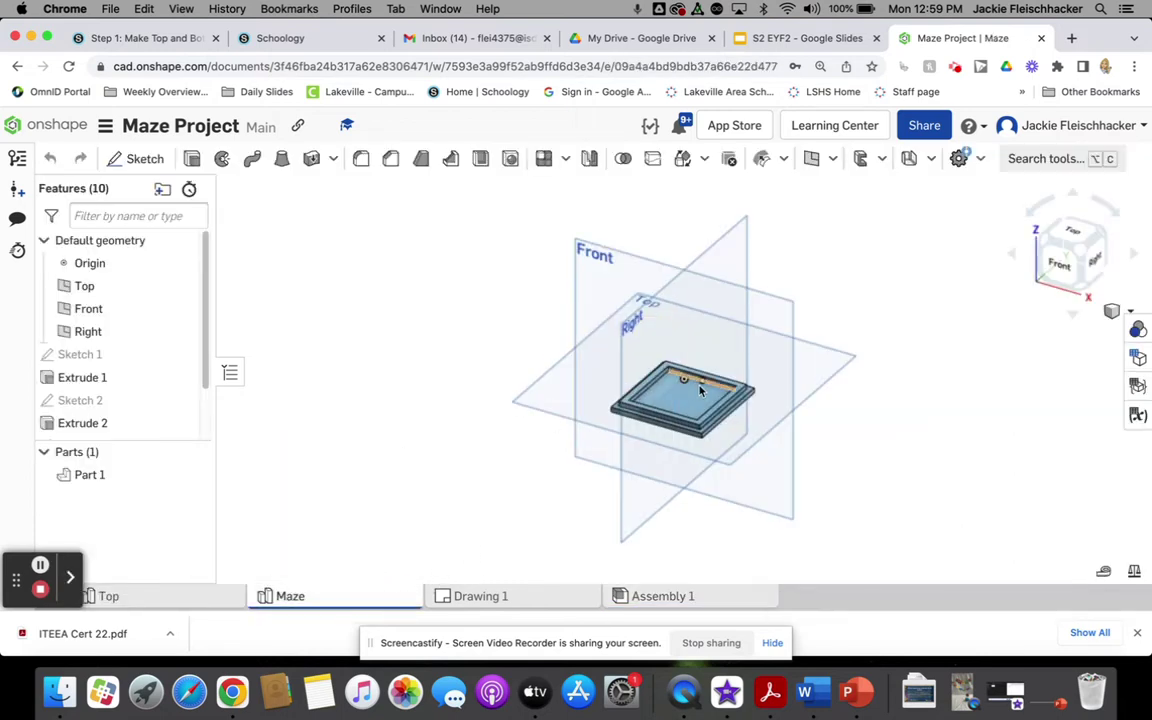
{"action": "scroll", "coordinate": [700, 390], "scroll_direction": "down", "scroll_amount": 5}
{"action": "scroll", "coordinate": [705, 395], "scroll_direction": "up", "scroll_amount": 8}
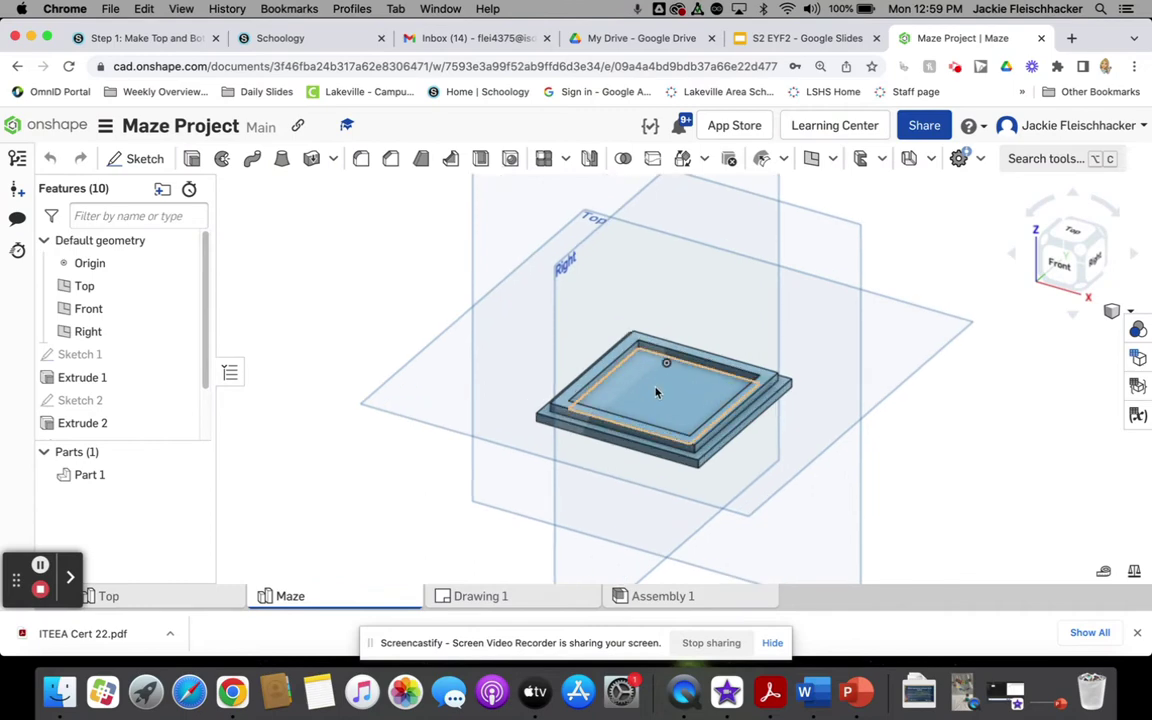
{"action": "right_click_drag", "start_coordinate": [656, 392], "coordinate": [661, 406]}
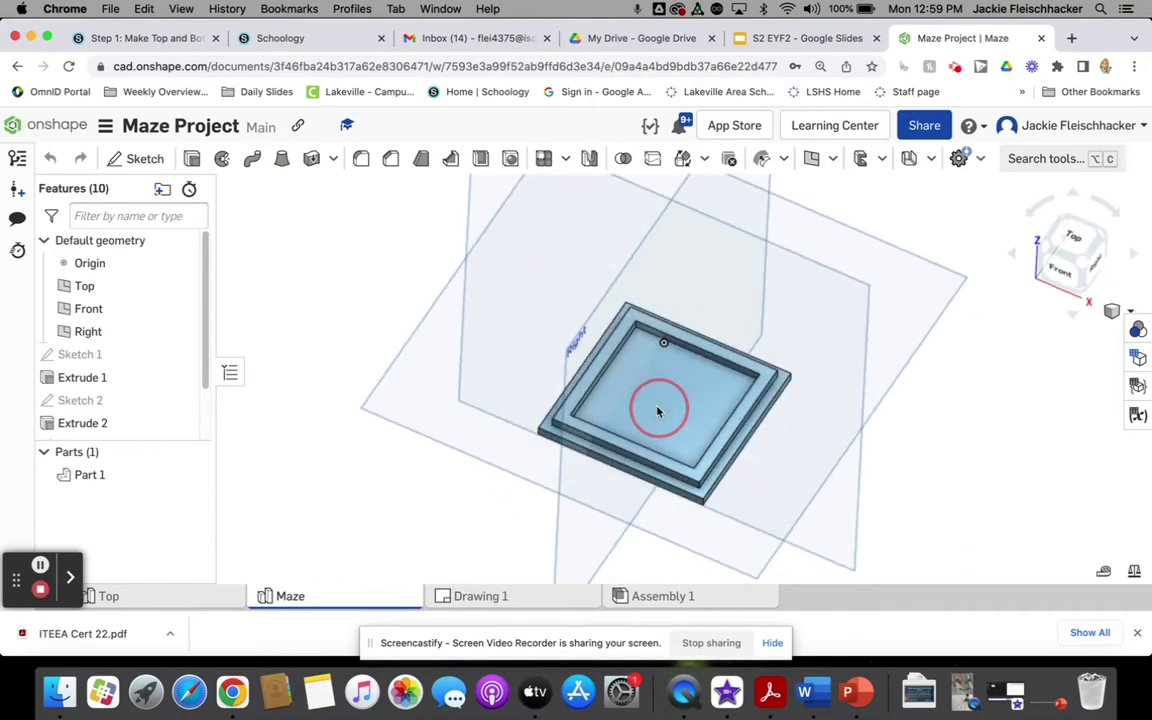
{"action": "left_click", "coordinate": [182, 288]}
{"action": "left_click", "coordinate": [182, 309]}
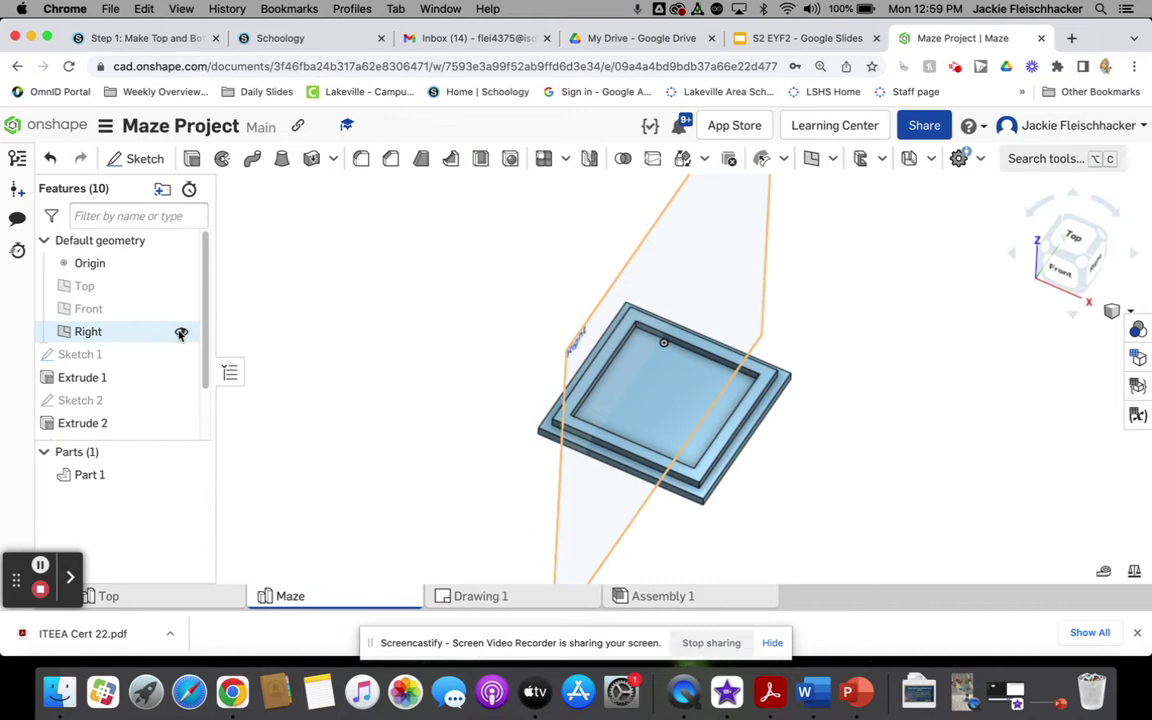
{"action": "left_click", "coordinate": [181, 333]}
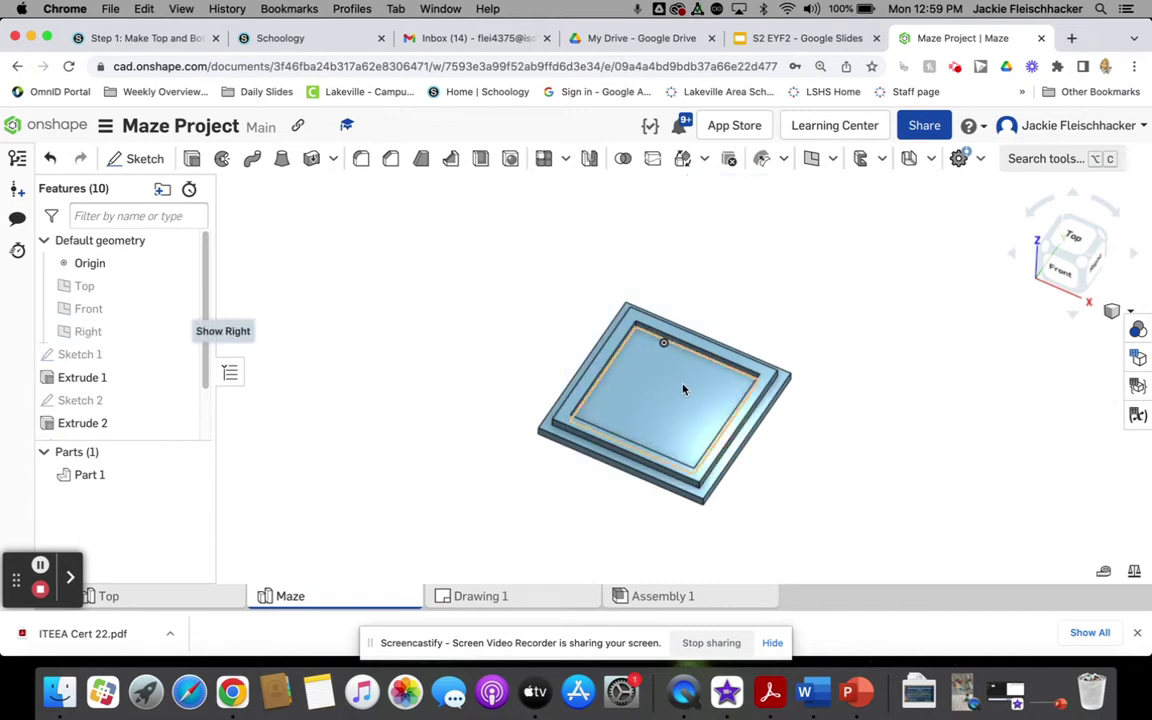
Step: Edit the Maze part's Sketch 1 to place the dimension lying inside the square outside its edge, and accept the sketch
{"action": "scroll", "coordinate": [683, 389], "scroll_direction": "up", "scroll_amount": 4}
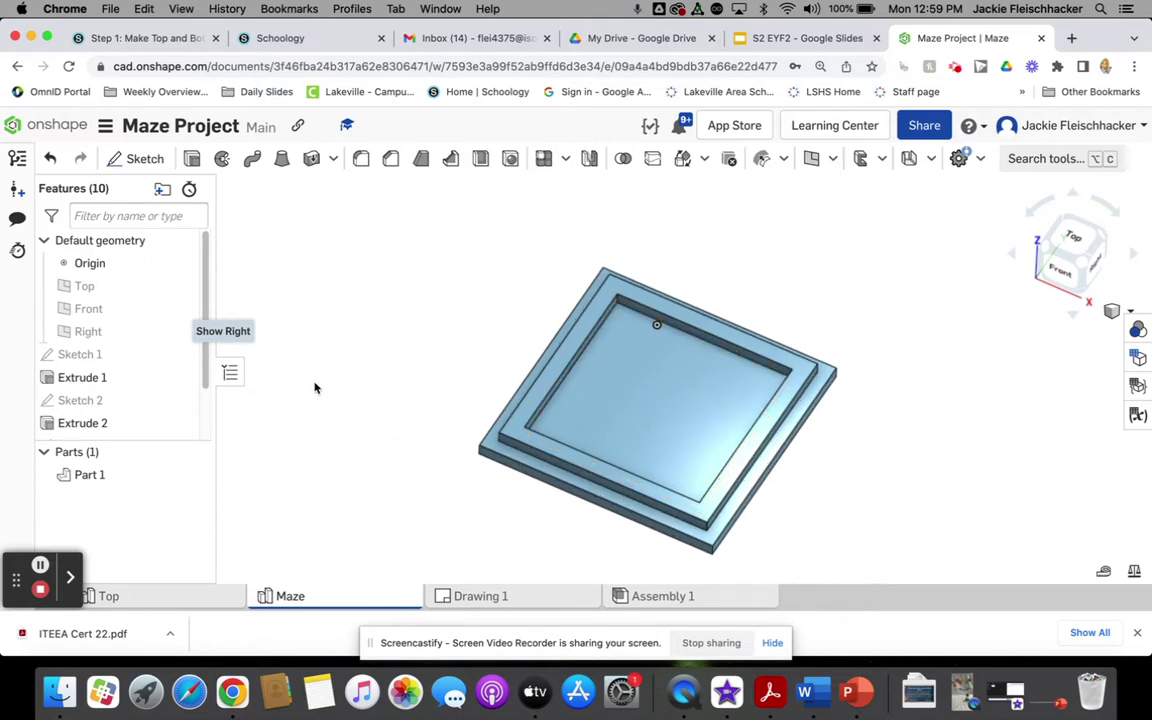
{"action": "double_click", "coordinate": [114, 354]}
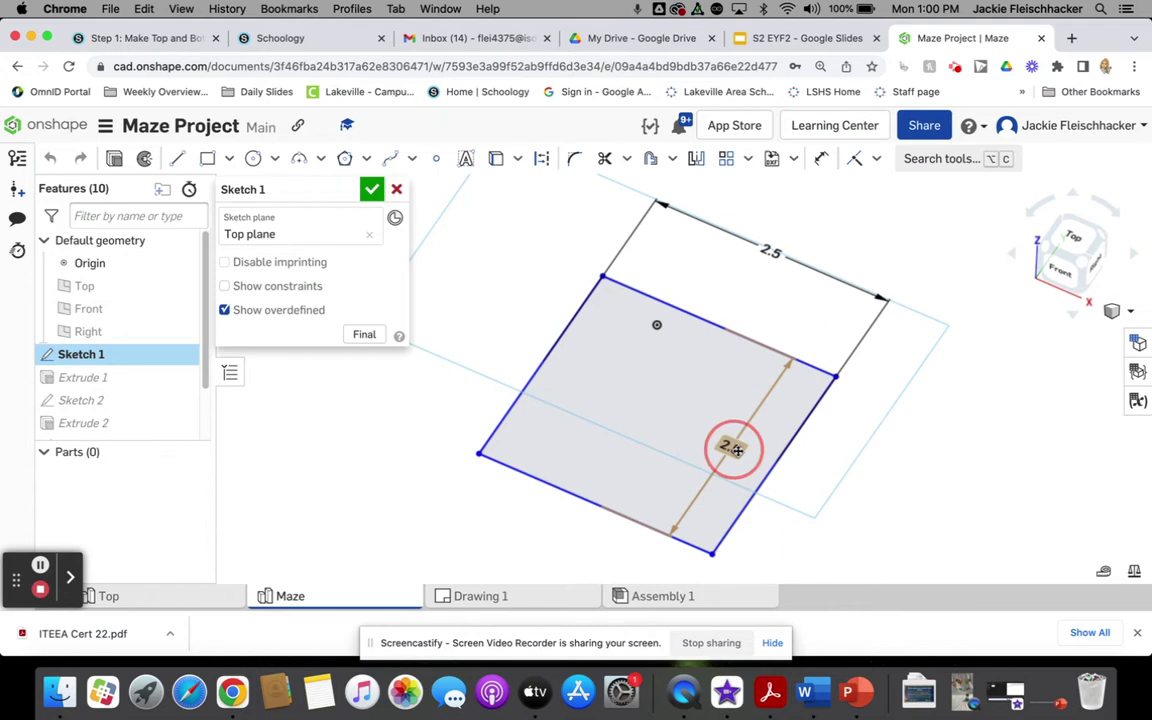
{"action": "left_click_drag", "start_coordinate": [736, 450], "coordinate": [828, 465]}
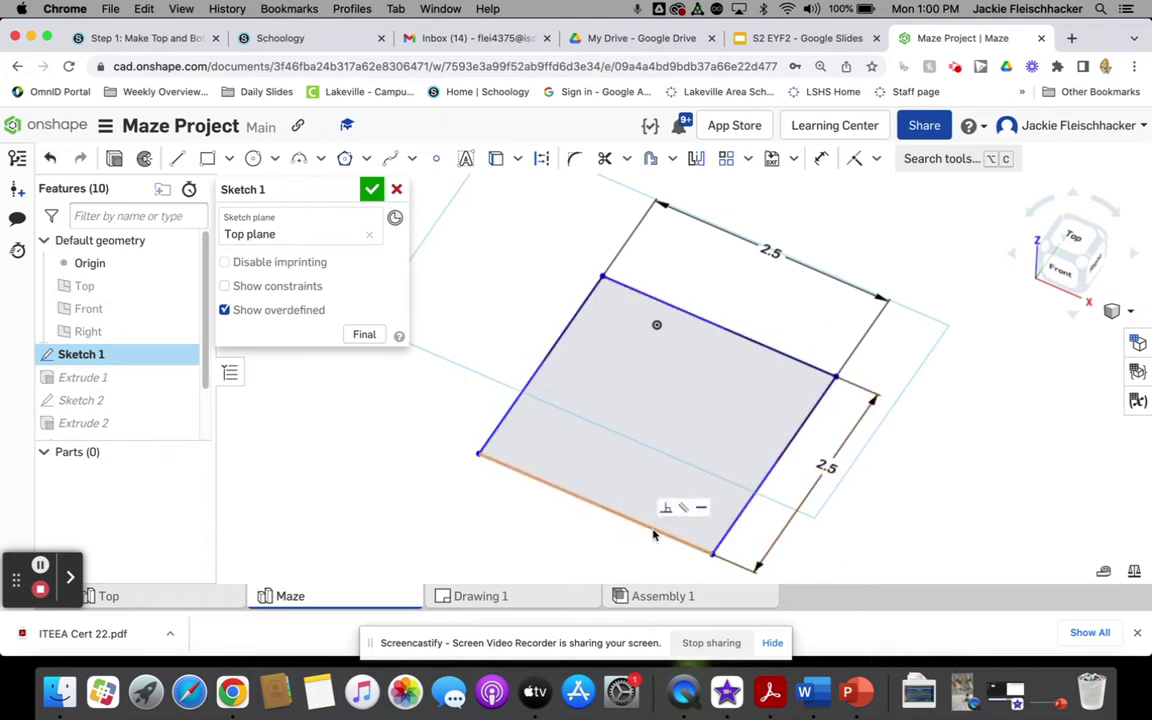
{"action": "left_click", "coordinate": [388, 192]}
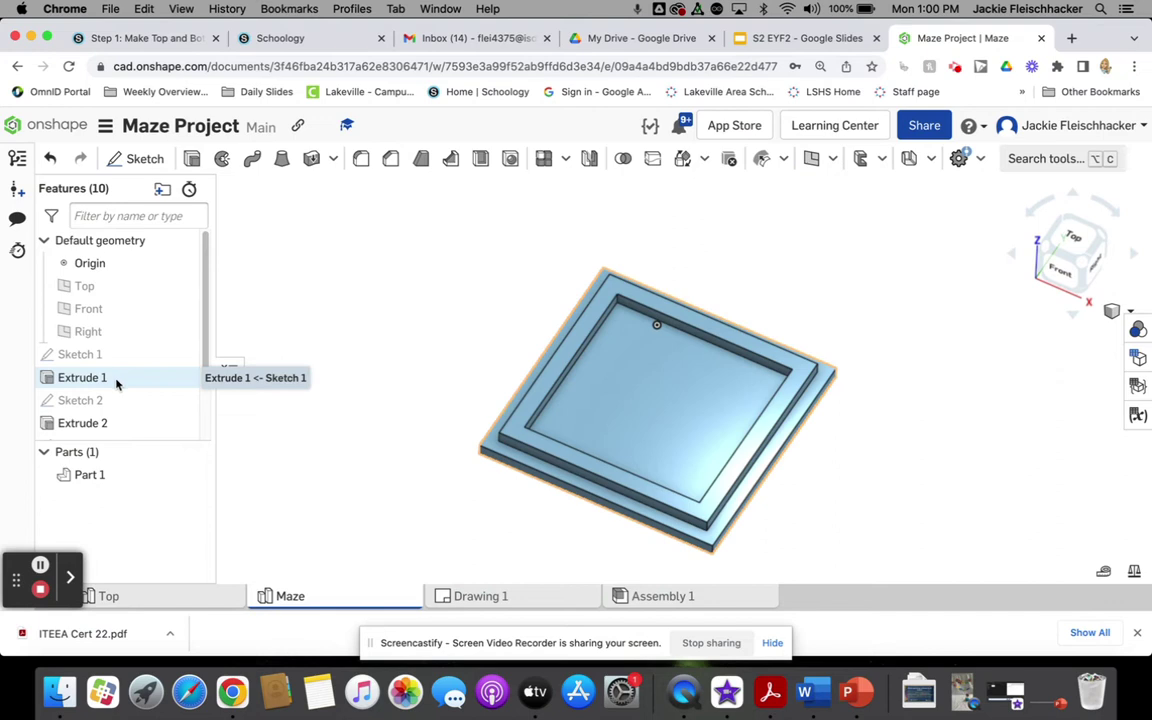
Step: Review the Maze part's Extrude 1 settings, viewing the slab from the side, and close the feature
{"action": "double_click", "coordinate": [123, 379]}
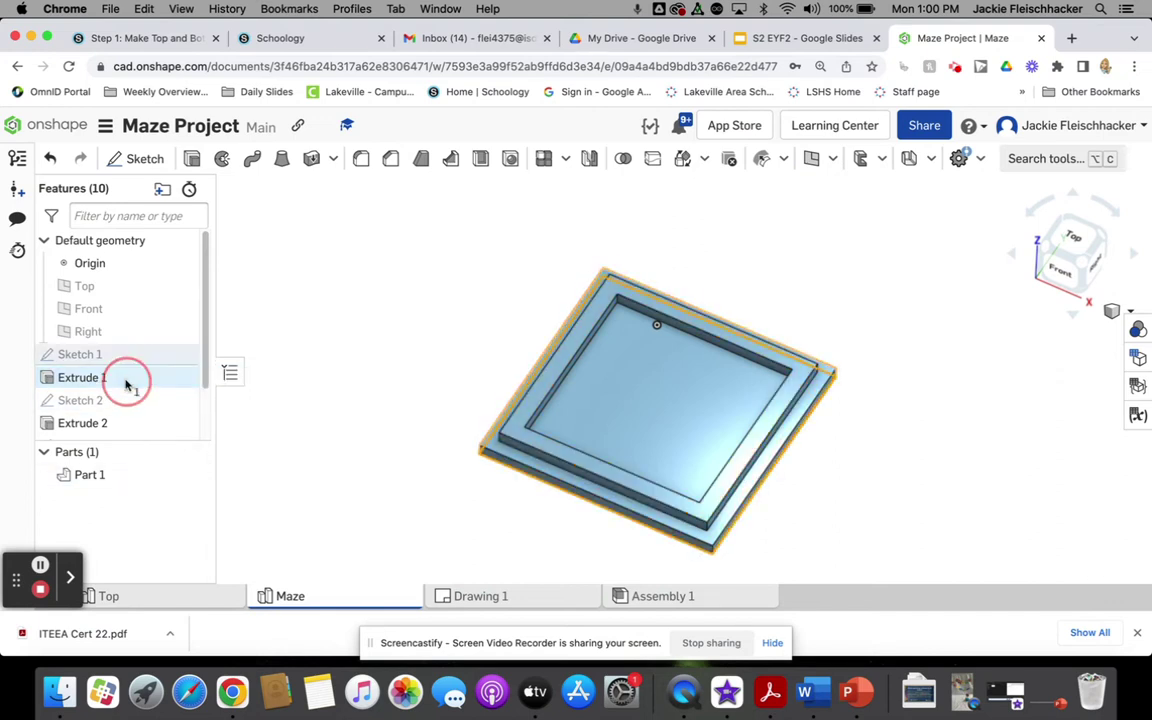
{"action": "right_click_drag", "start_coordinate": [465, 489], "coordinate": [468, 463]}
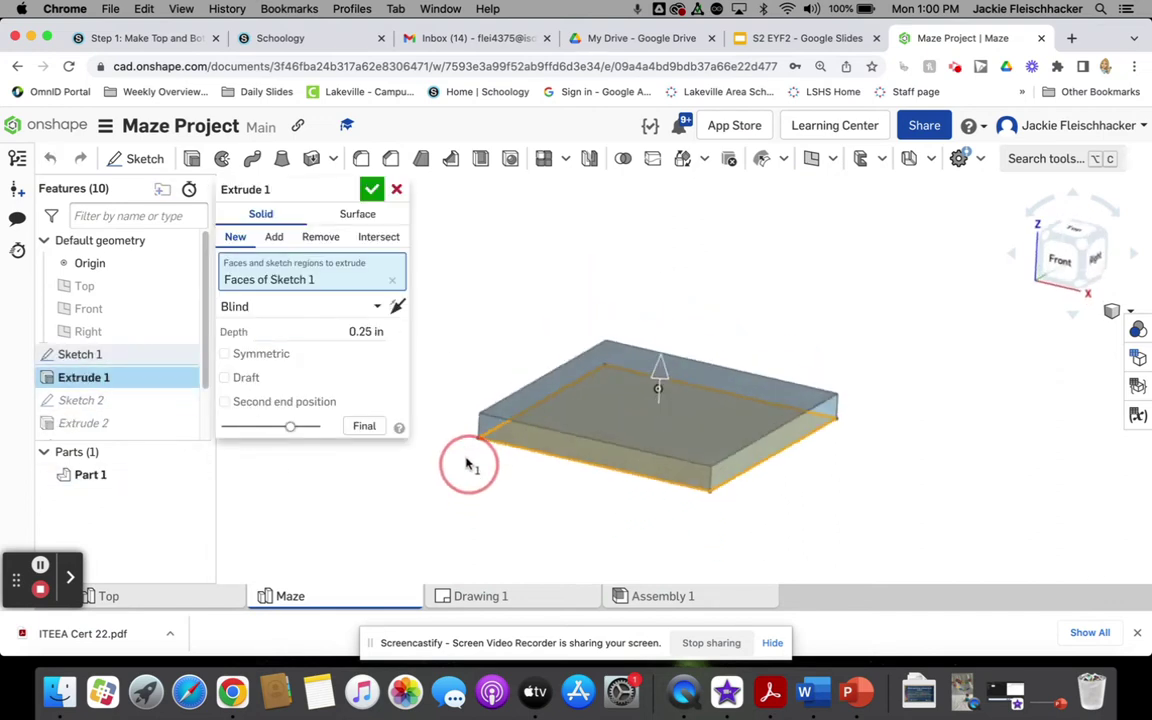
{"action": "left_click", "coordinate": [371, 190]}
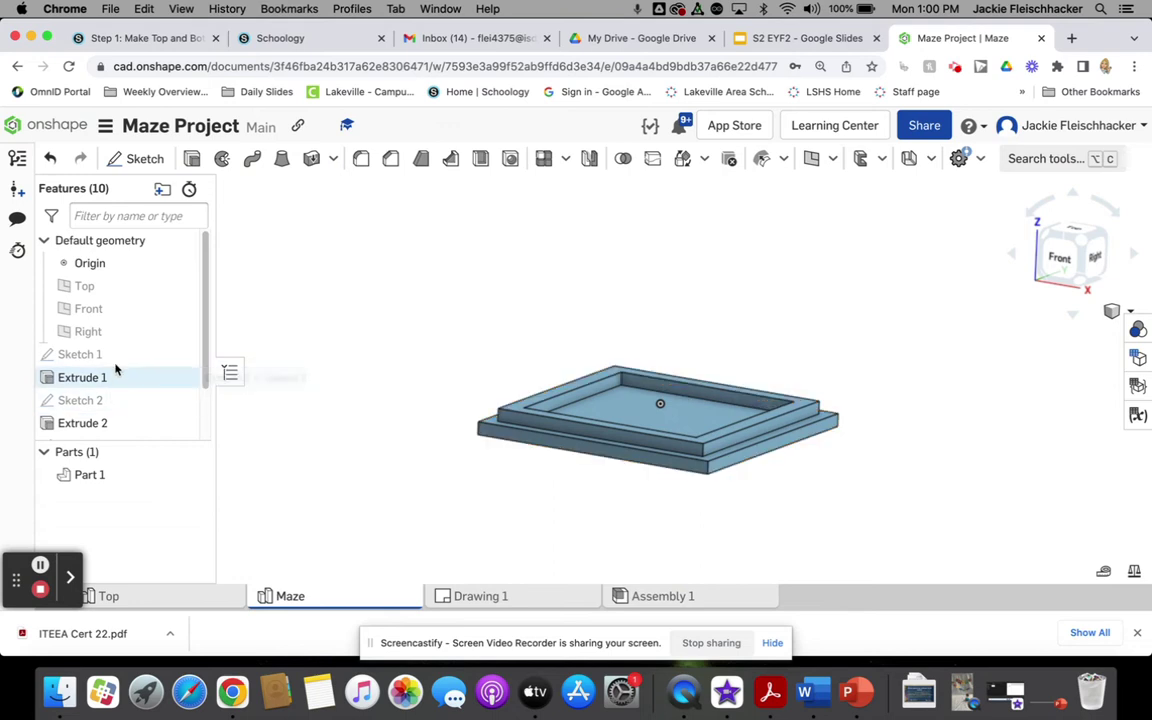
Step: Review the Maze part's Sketch 2 face-on and the Remove settings of Extrude 2, closing each feature
{"action": "double_click", "coordinate": [112, 400]}
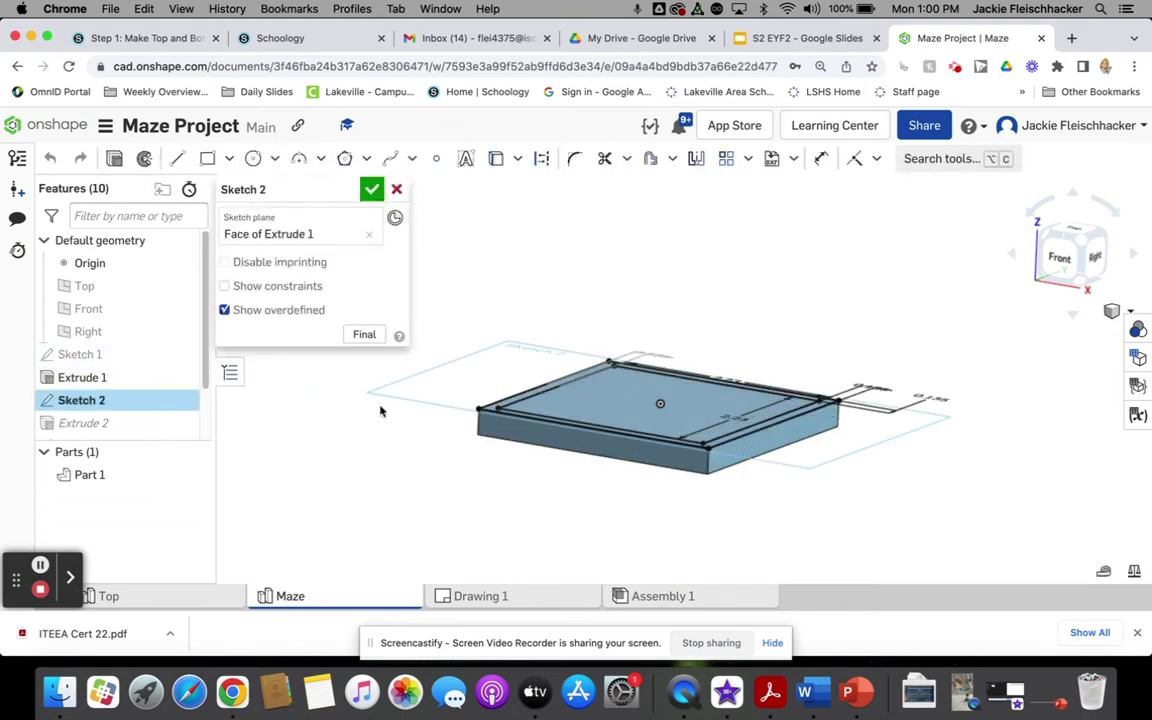
{"action": "key", "text": "n"}
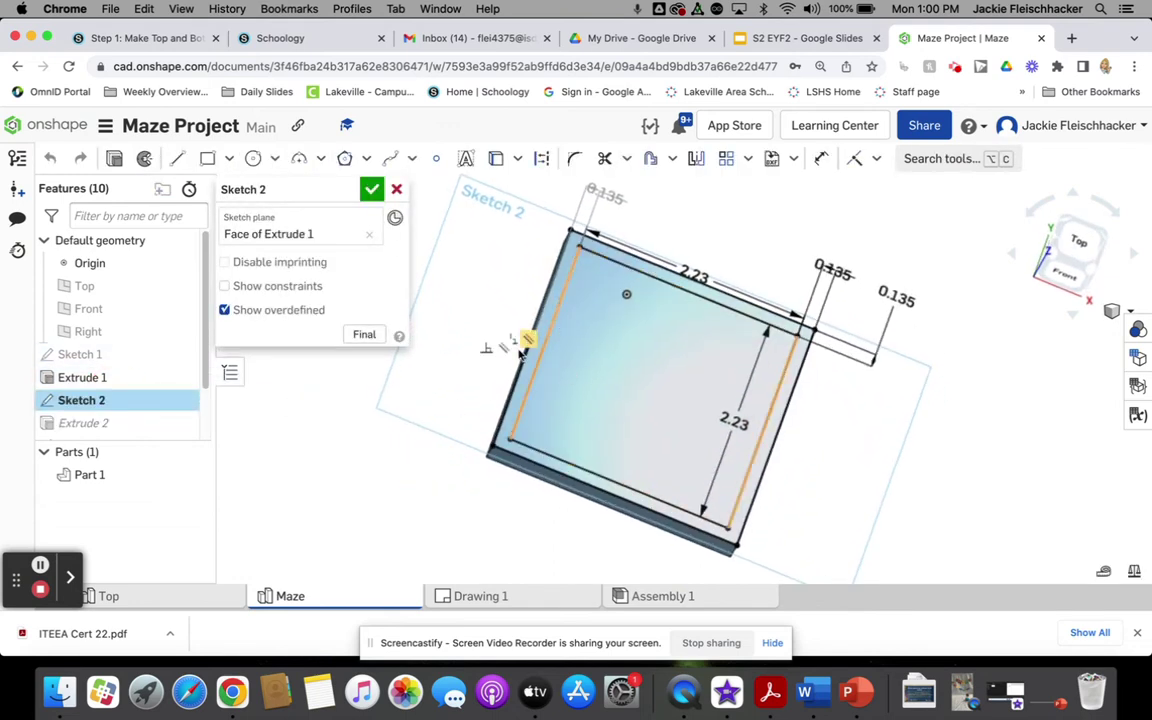
{"action": "left_click", "coordinate": [738, 390]}
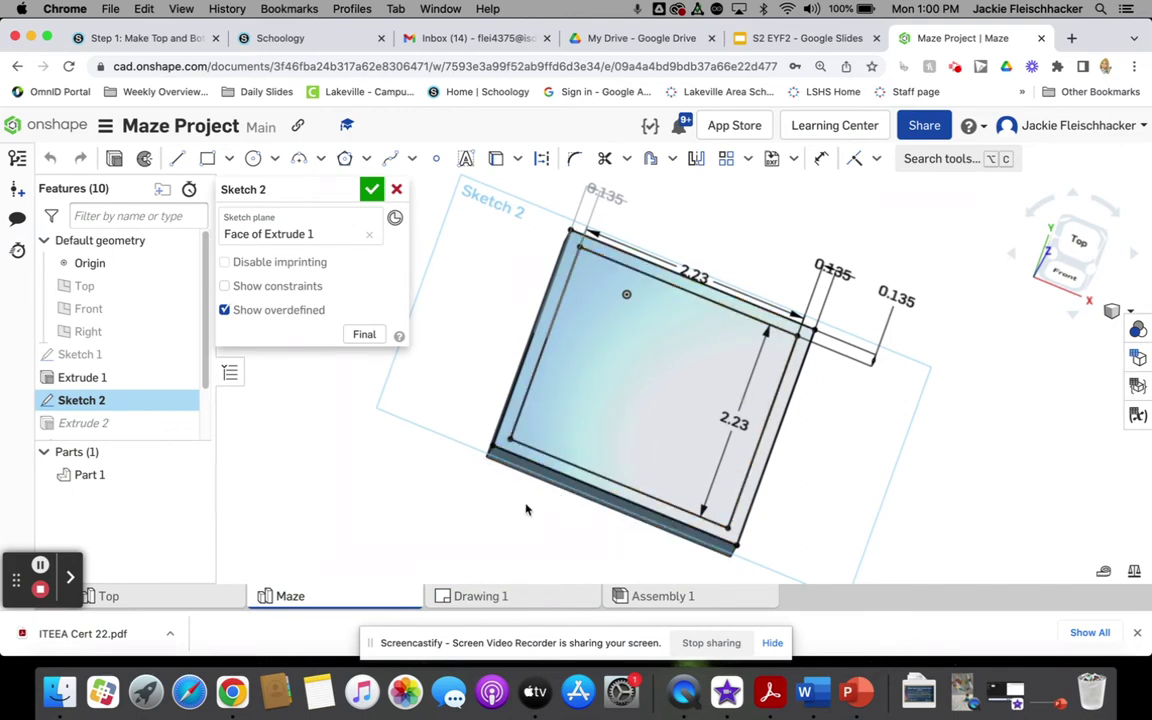
{"action": "left_click", "coordinate": [371, 189]}
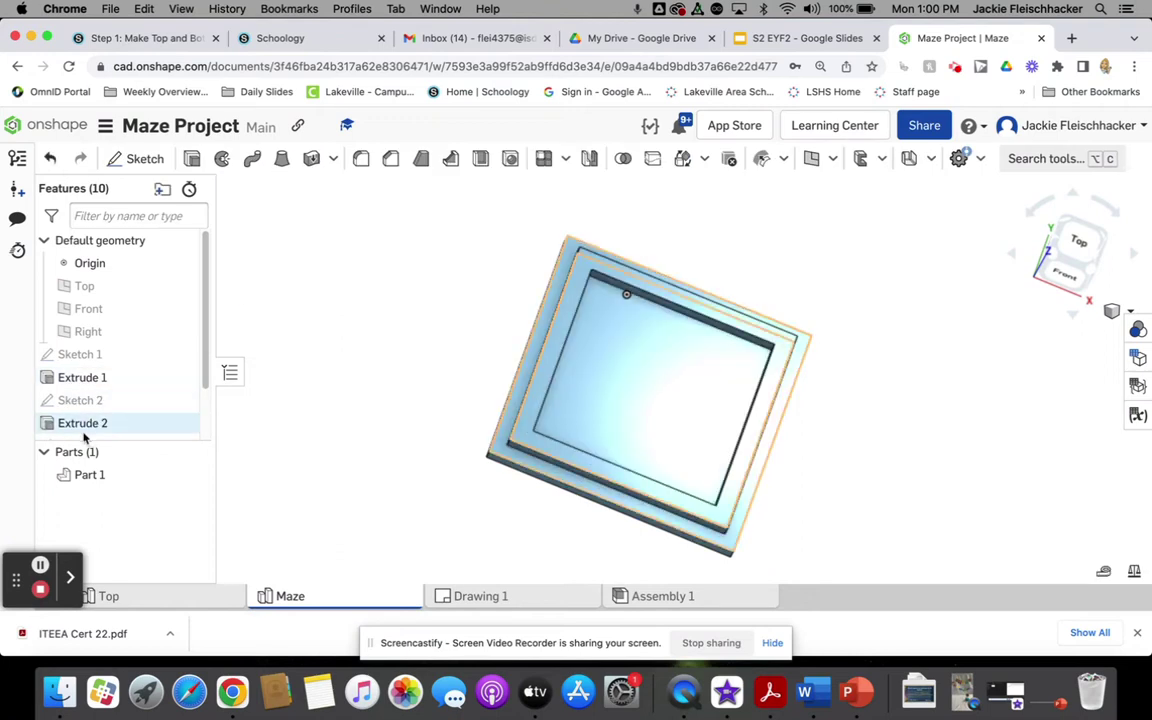
{"action": "double_click", "coordinate": [62, 425]}
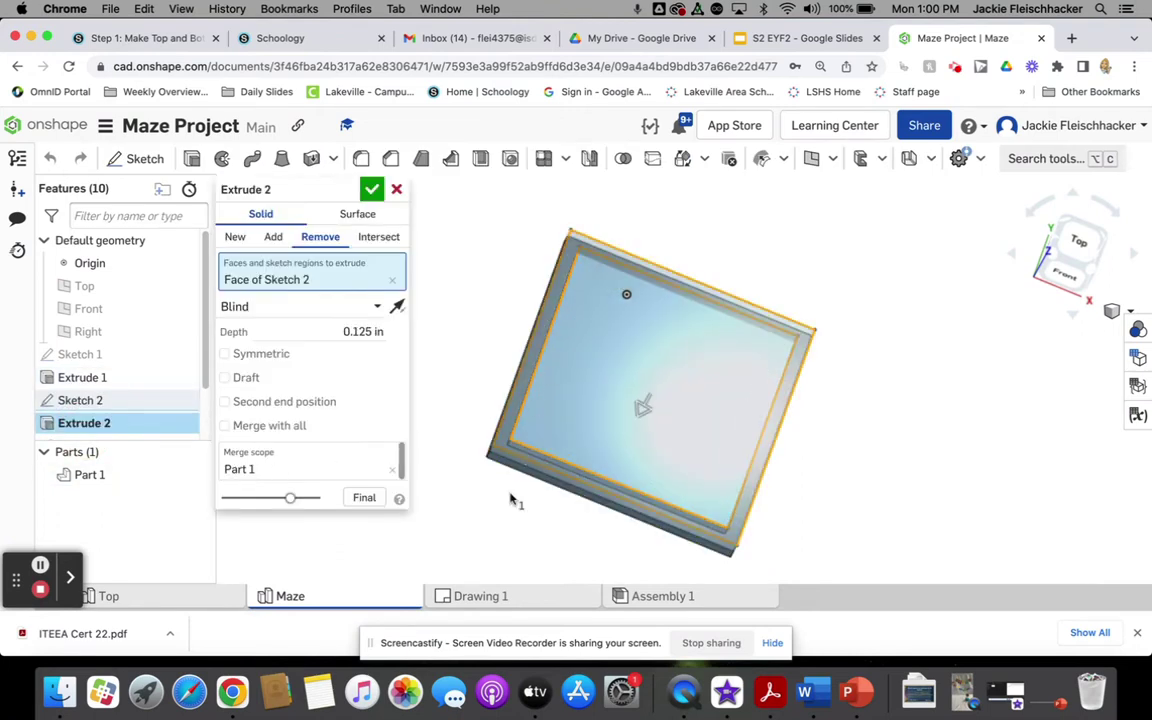
{"action": "right_click_drag", "start_coordinate": [510, 500], "coordinate": [468, 500]}
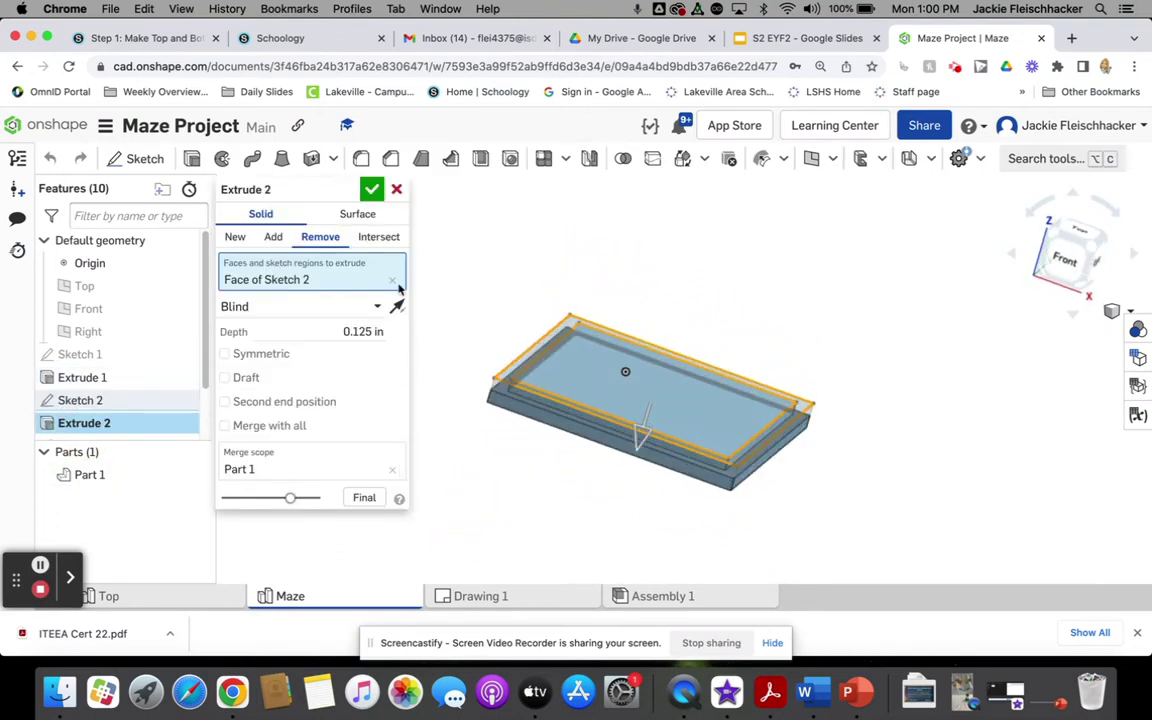
{"action": "left_click", "coordinate": [371, 189]}
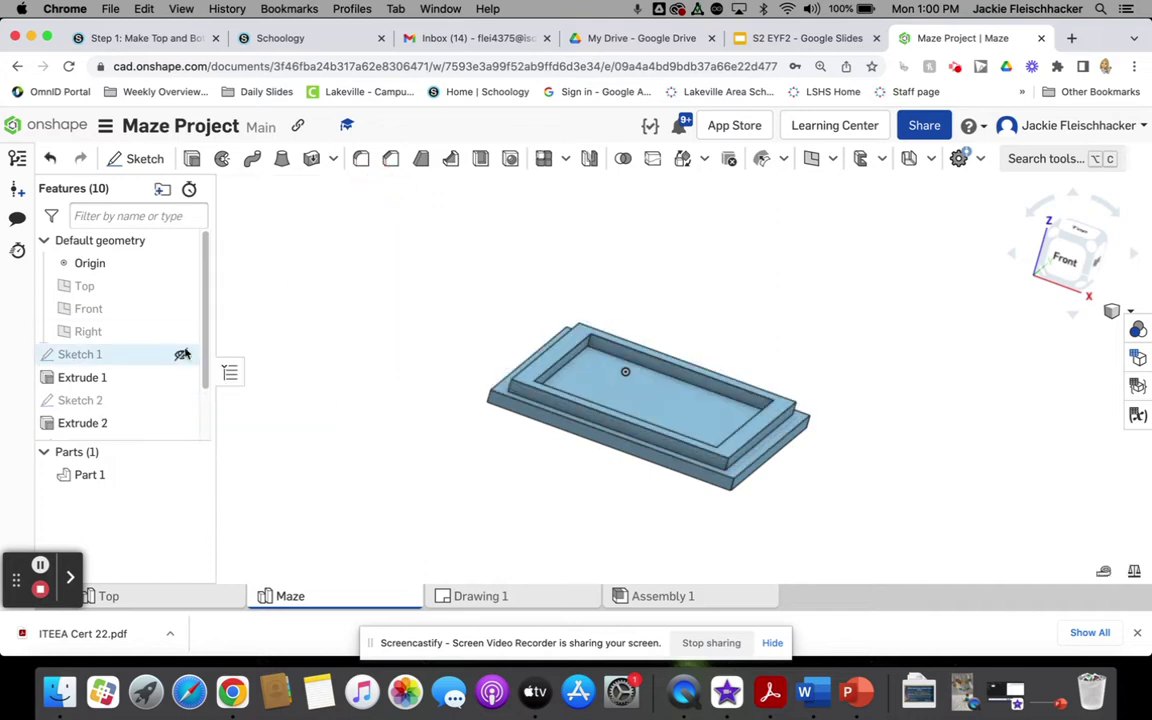
Step: Review the Maze part's Sketch 3 and the Remove settings of Extrude 3, and inspect the completed part
{"action": "left_click_drag", "start_coordinate": [205, 312], "coordinate": [206, 358]}
{"action": "double_click", "coordinate": [143, 383]}
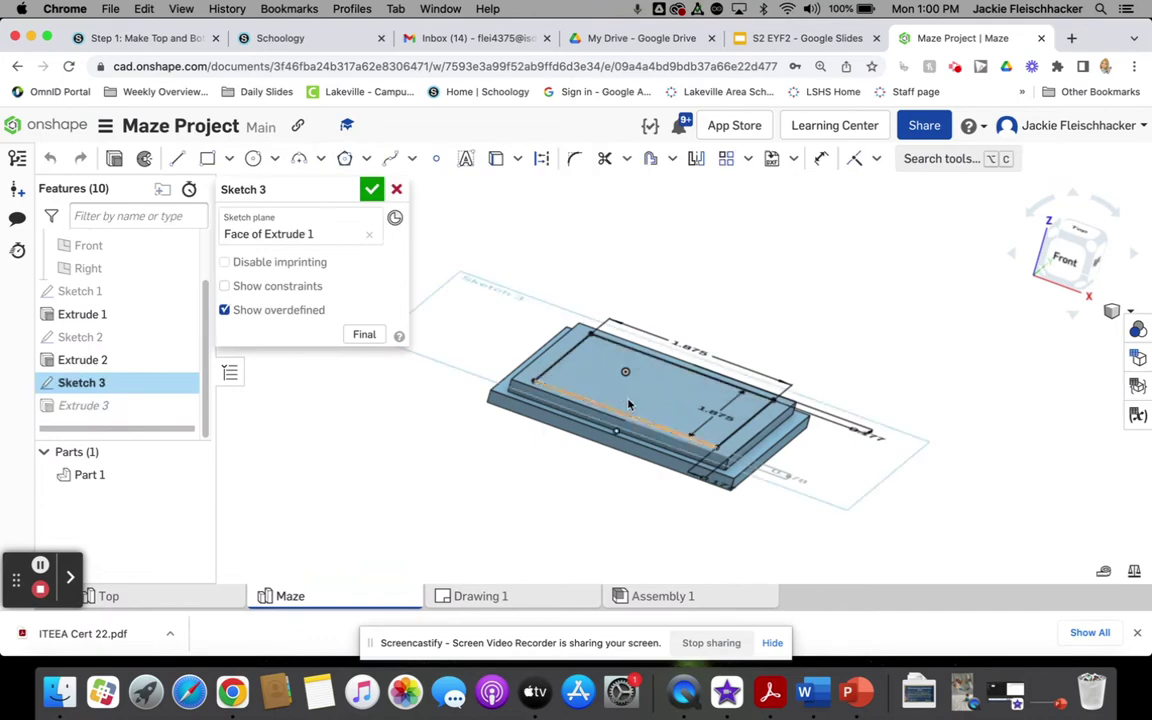
{"action": "right_click_drag", "start_coordinate": [556, 420], "coordinate": [545, 509]}
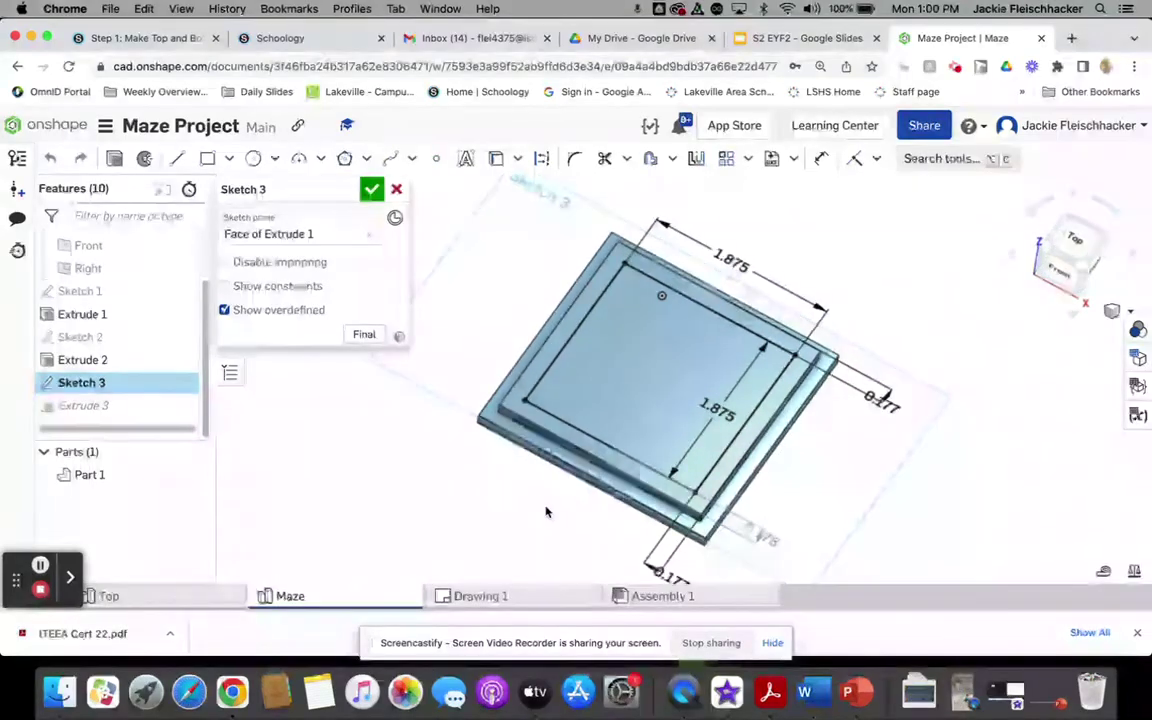
{"action": "left_click", "coordinate": [379, 197]}
{"action": "double_click", "coordinate": [152, 406]}
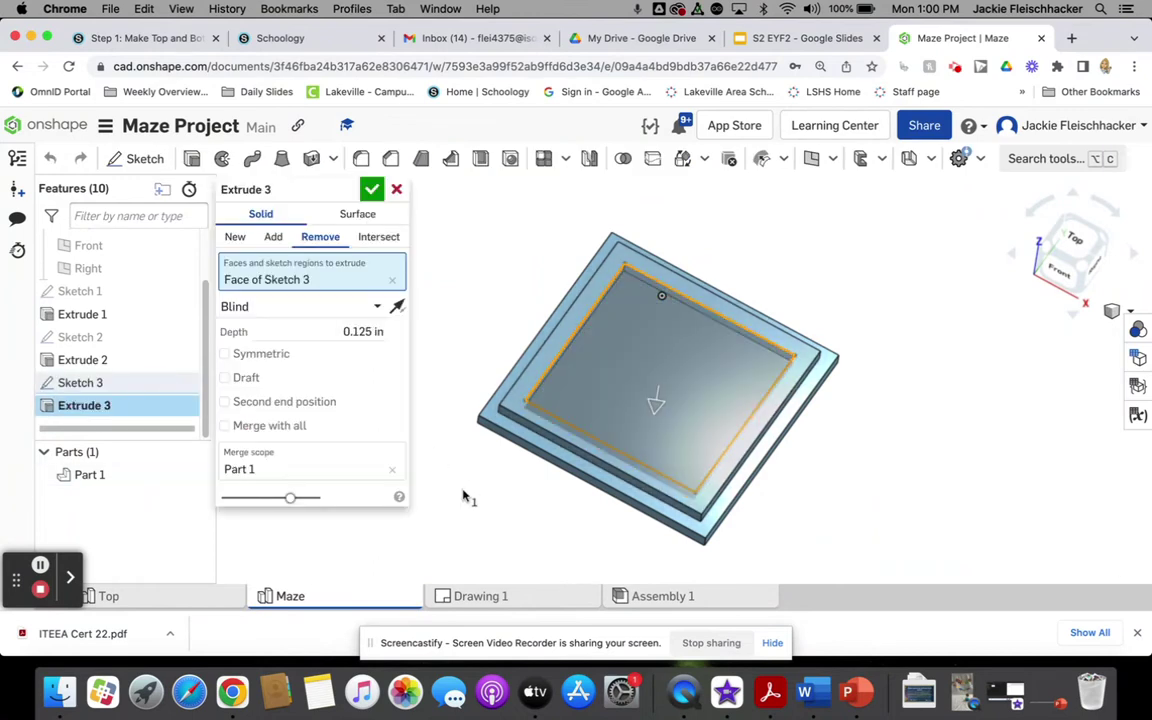
{"action": "left_click", "coordinate": [372, 189]}
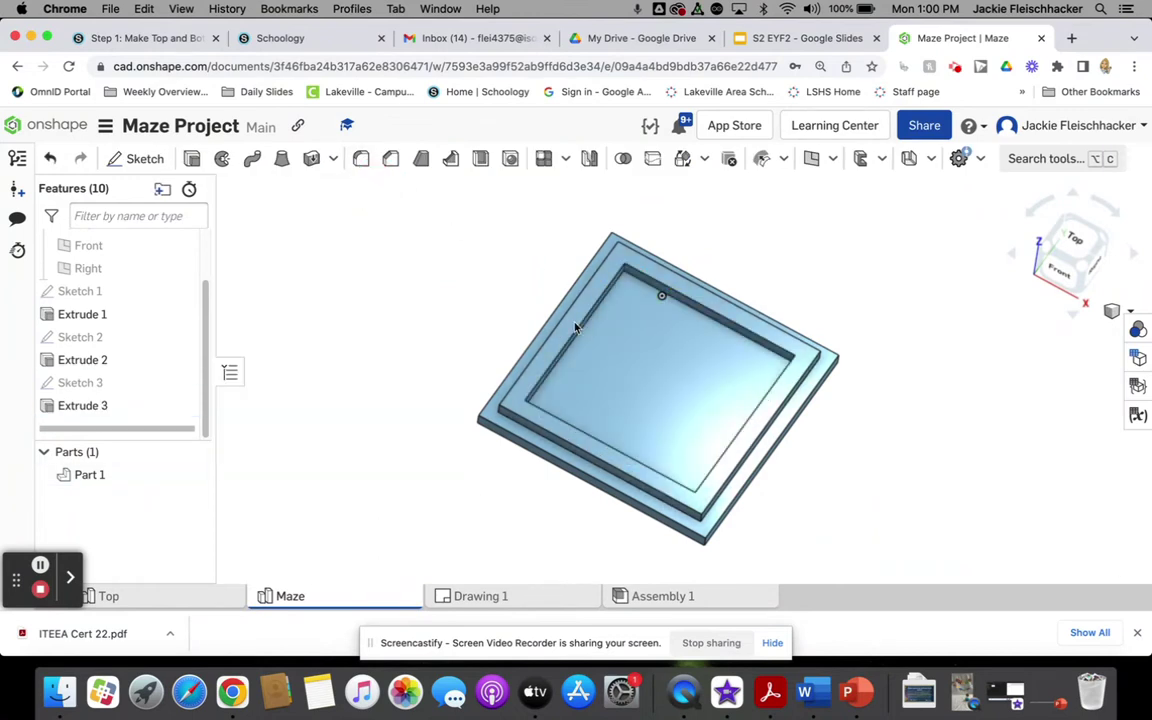
{"action": "right_click_drag", "start_coordinate": [496, 445], "coordinate": [472, 424]}
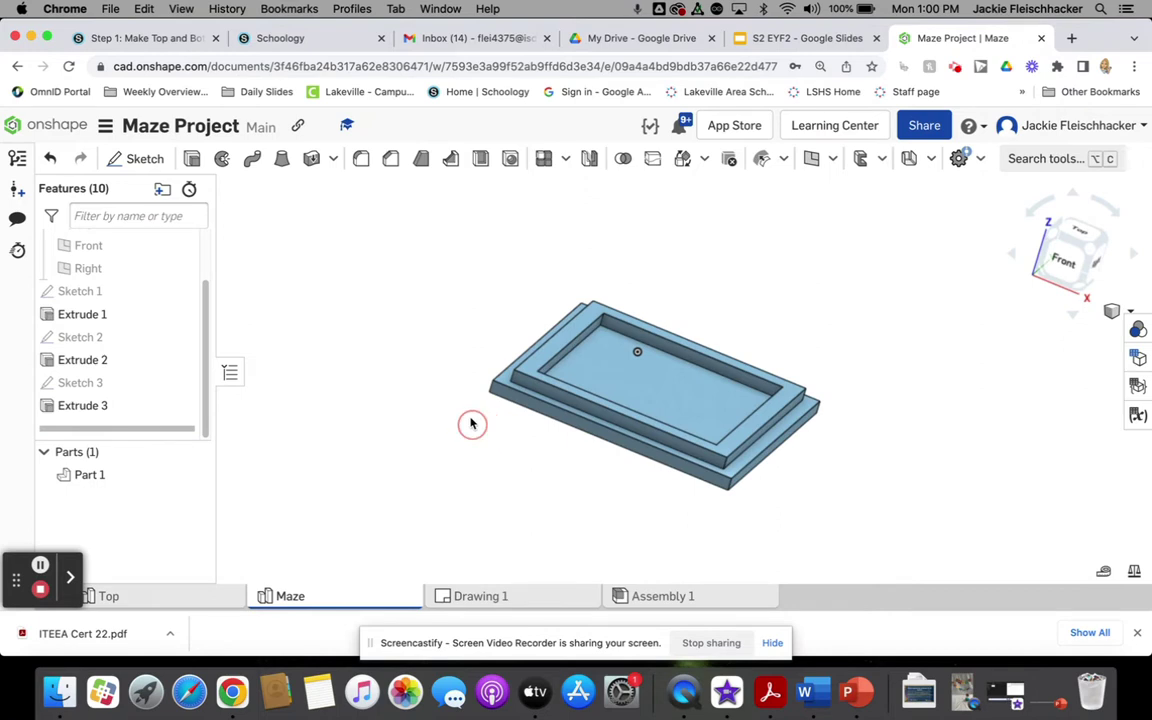
Step: Show the options for creating a new element in the document, and switch to the Top part studio
{"action": "left_click_drag", "start_coordinate": [8, 580], "coordinate": [4, 489]}
{"action": "left_click", "coordinate": [49, 595]}
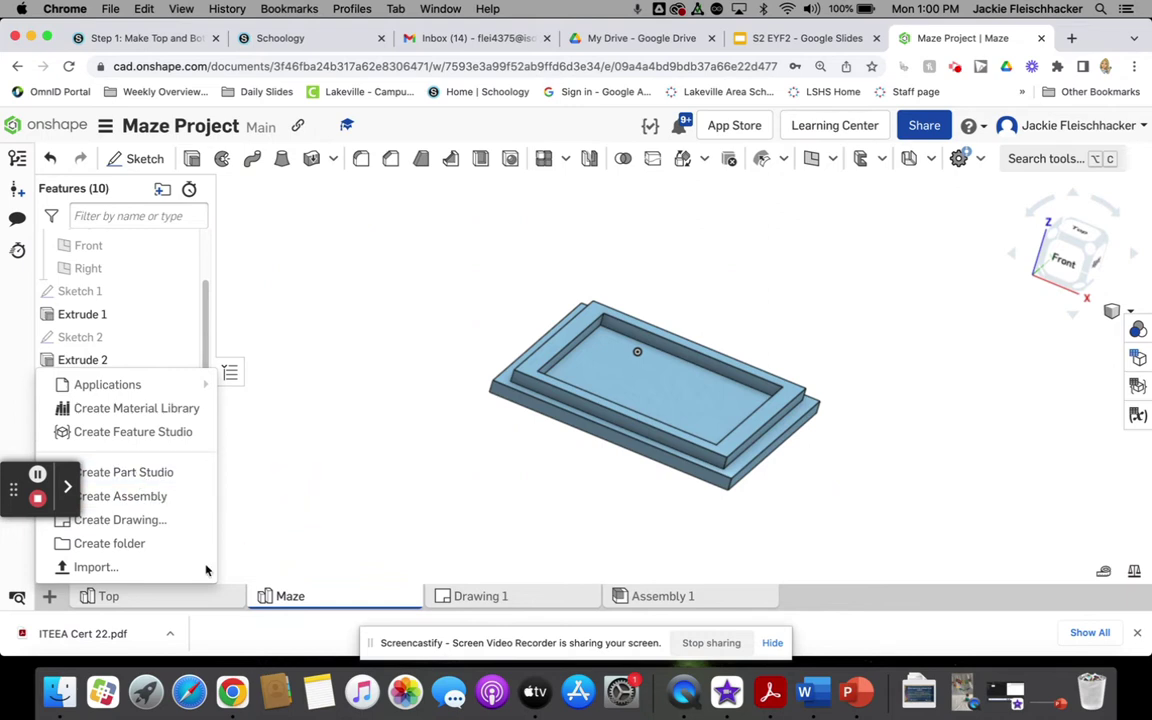
{"action": "left_click", "coordinate": [160, 598]}
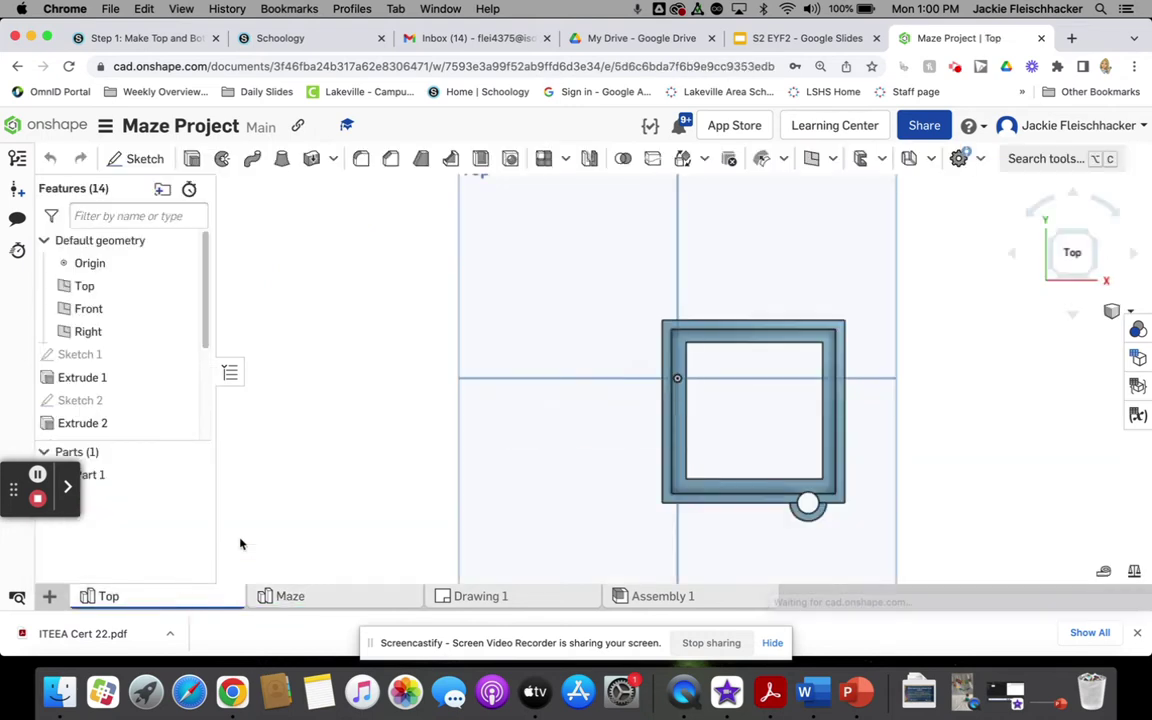
Step: Review Sketch 1 and the Extrude 1 settings in the Top part studio, closing each feature
{"action": "left_click", "coordinate": [115, 362]}
{"action": "double_click", "coordinate": [115, 367]}
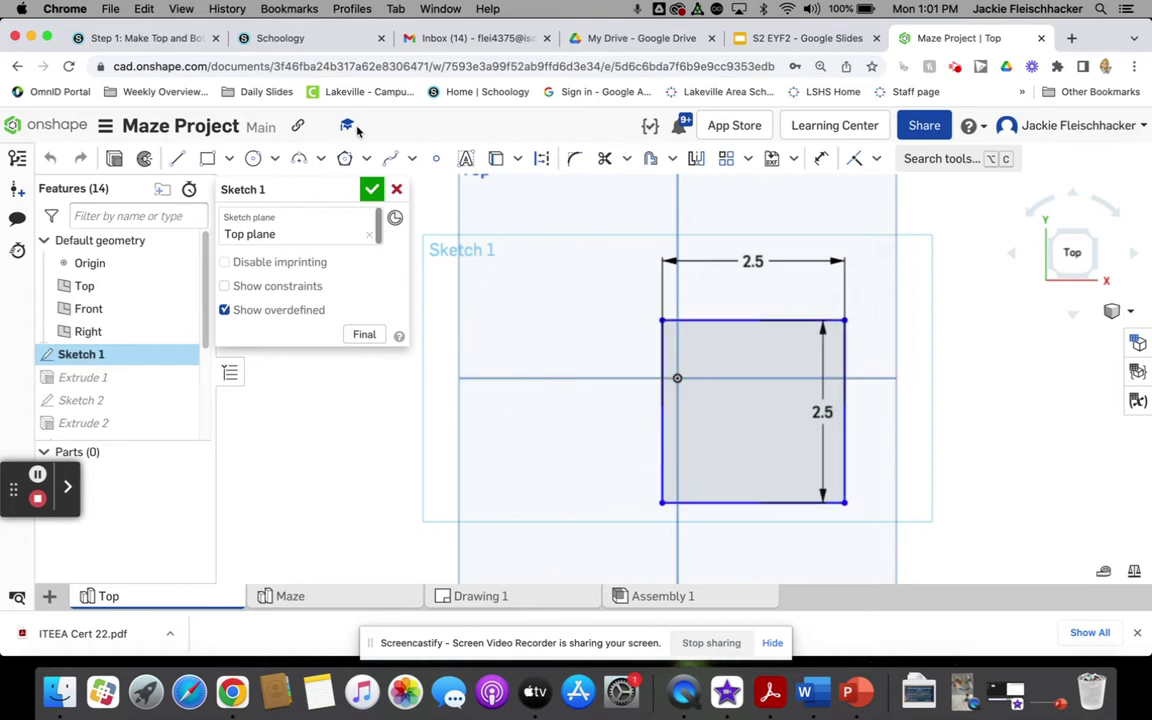
{"action": "left_click", "coordinate": [371, 190]}
{"action": "double_click", "coordinate": [113, 377]}
{"action": "right_click_drag", "start_coordinate": [473, 432], "coordinate": [553, 376]}
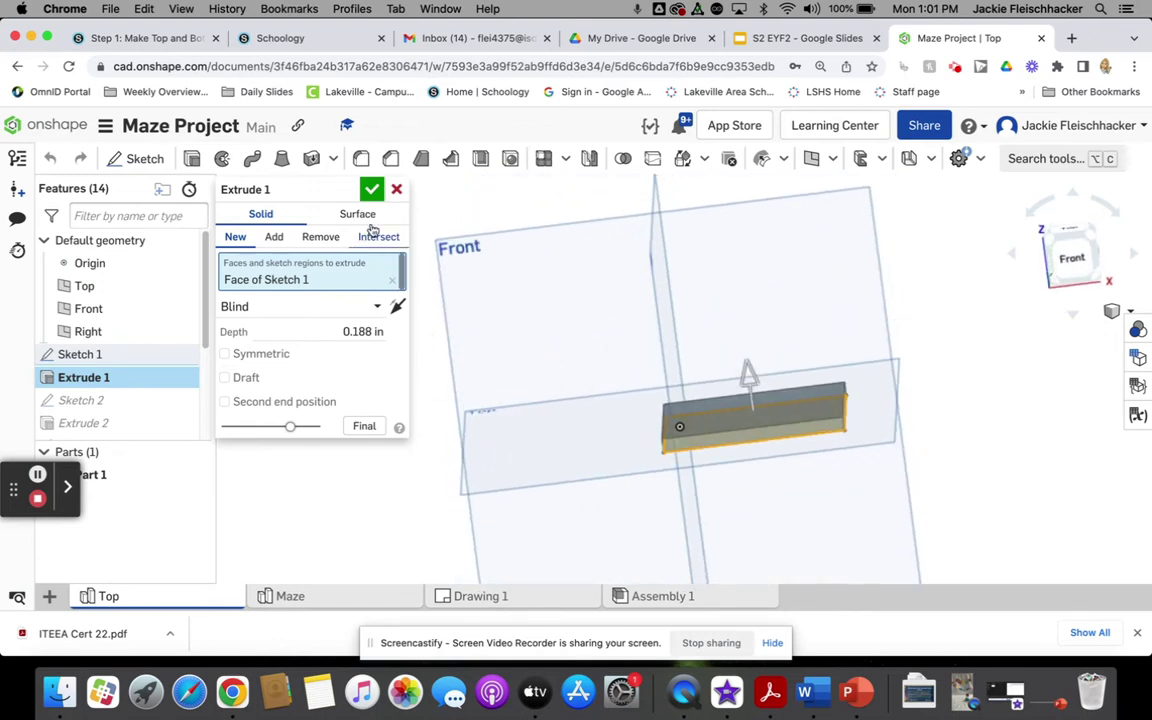
{"action": "left_click", "coordinate": [372, 190]}
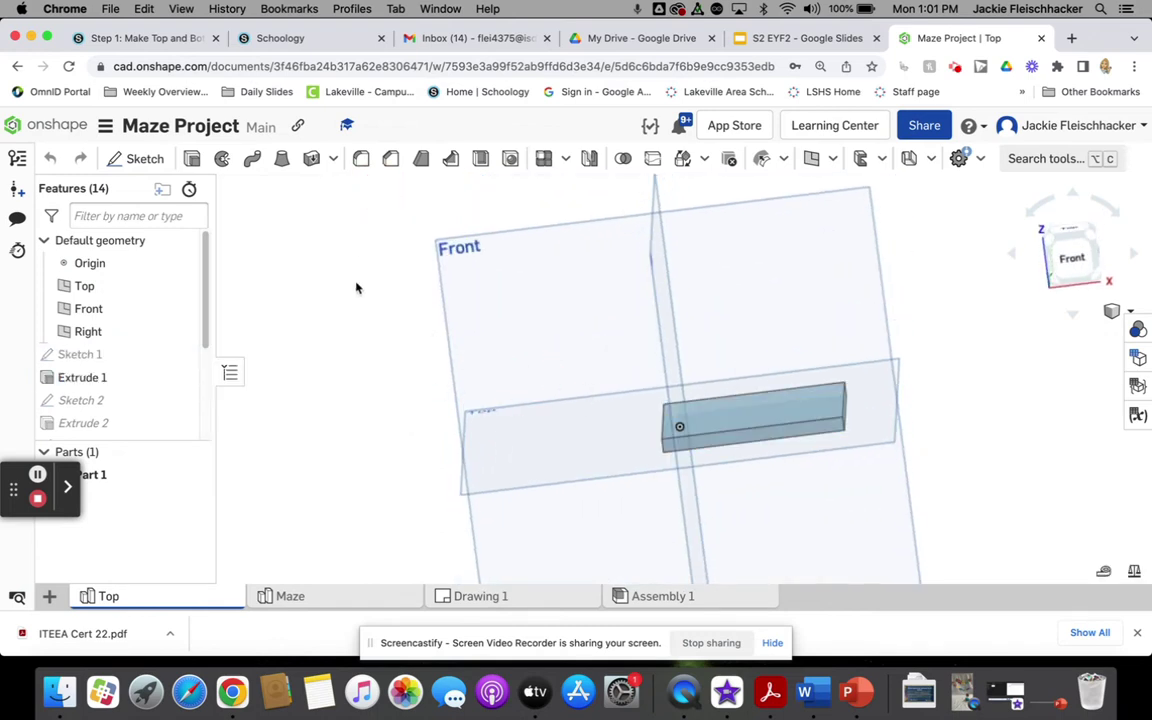
Step: Open Sketch 2 of the Top part, move both 2.25 dimensions outside the square outline, and accept the sketch
{"action": "double_click", "coordinate": [104, 399]}
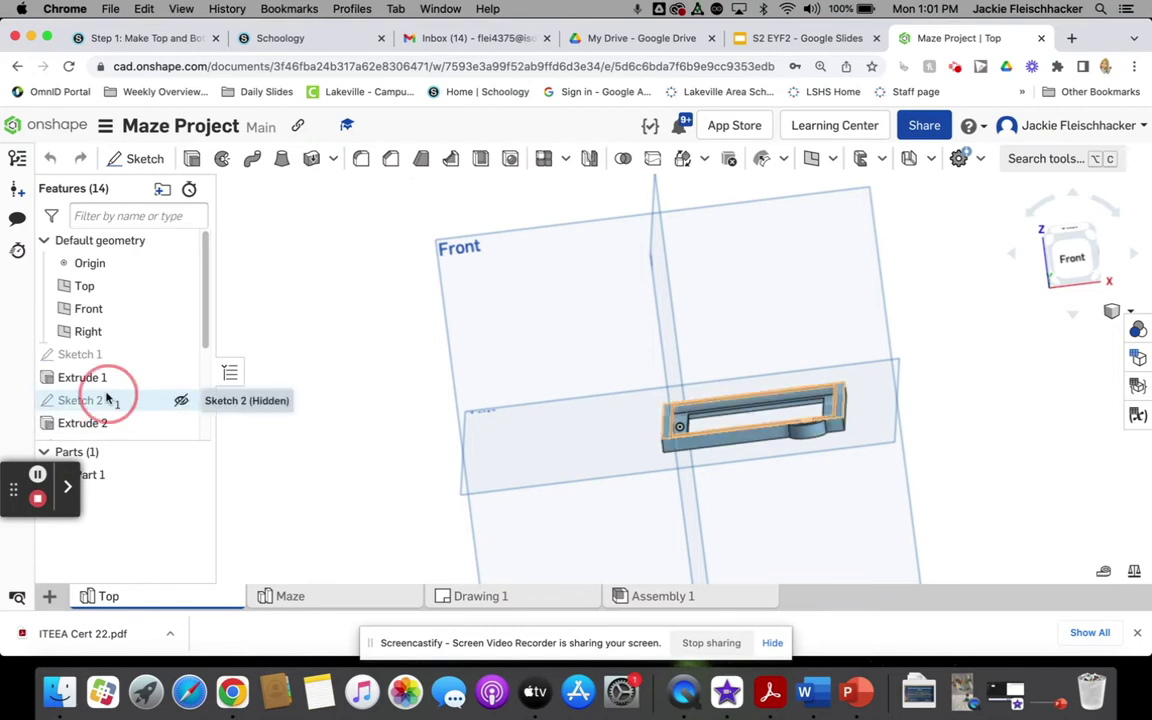
{"action": "mouse_move", "coordinate": [770, 360]}
{"action": "right_mouse_down"}
{"action": "mouse_move", "coordinate": [790, 342]}
{"action": "mouse_move", "coordinate": [797, 388]}
{"action": "mouse_move", "coordinate": [808, 380]}
{"action": "mouse_move", "coordinate": [789, 375]}
{"action": "mouse_move", "coordinate": [815, 379]}
{"action": "right_mouse_up"}
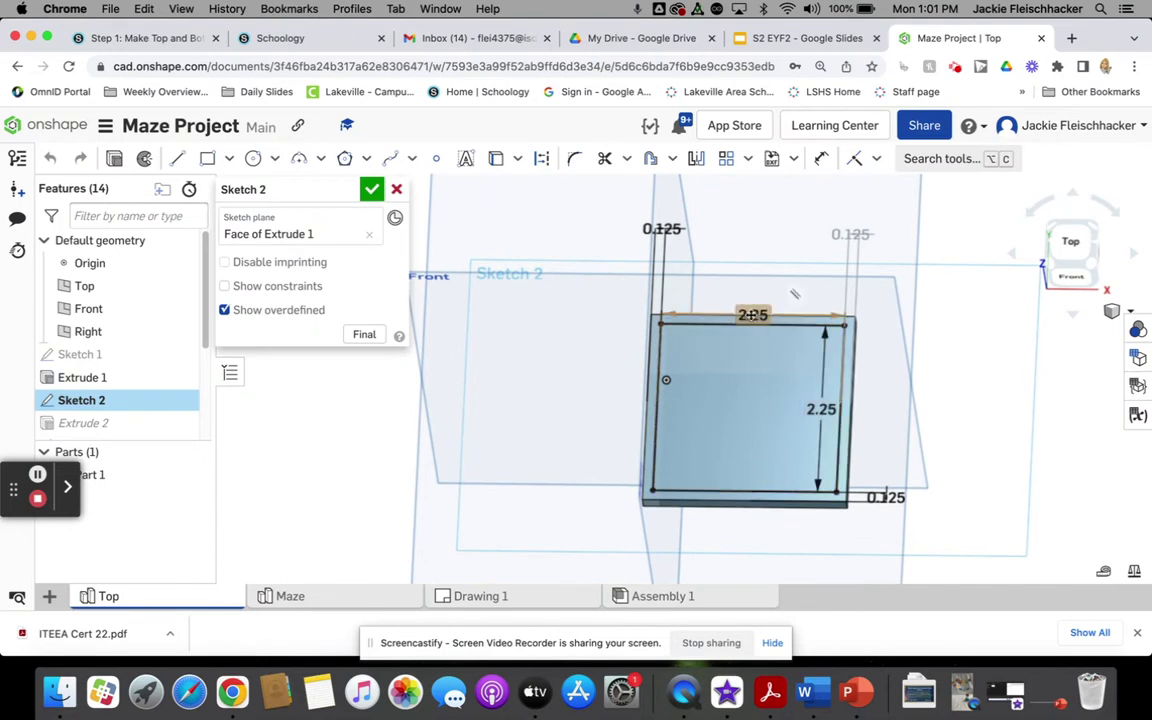
{"action": "left_click_drag", "start_coordinate": [753, 315], "coordinate": [750, 290]}
{"action": "left_click_drag", "start_coordinate": [822, 409], "coordinate": [890, 406]}
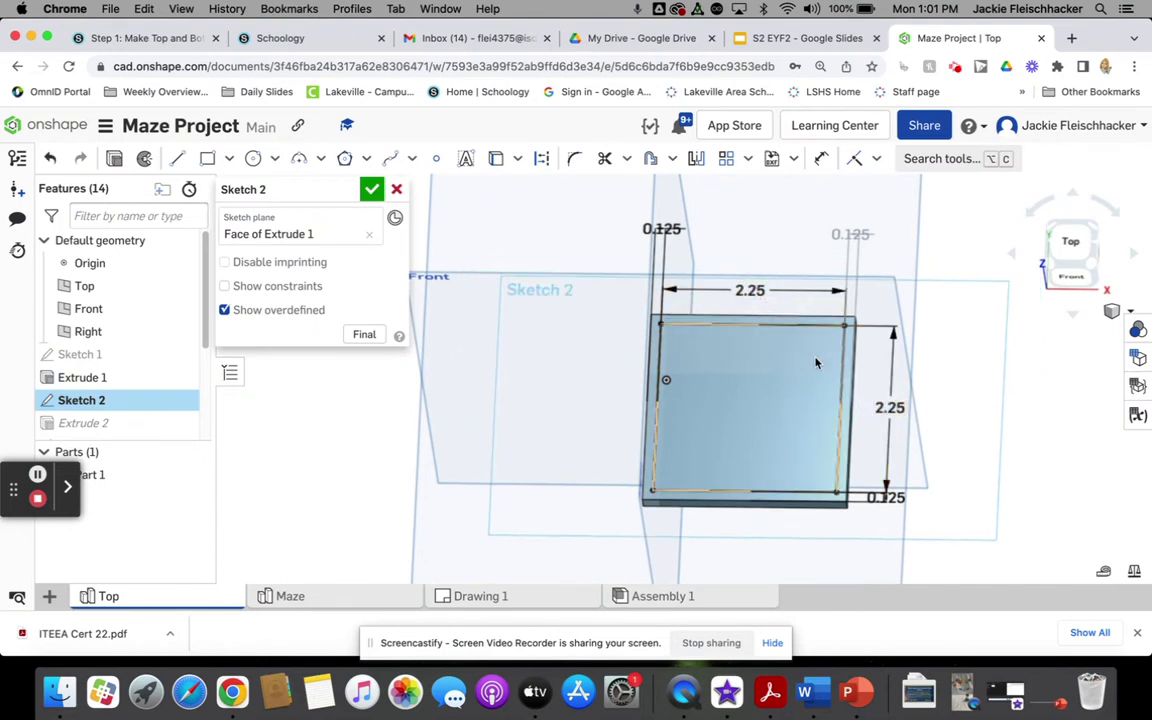
{"action": "left_click", "coordinate": [362, 196]}
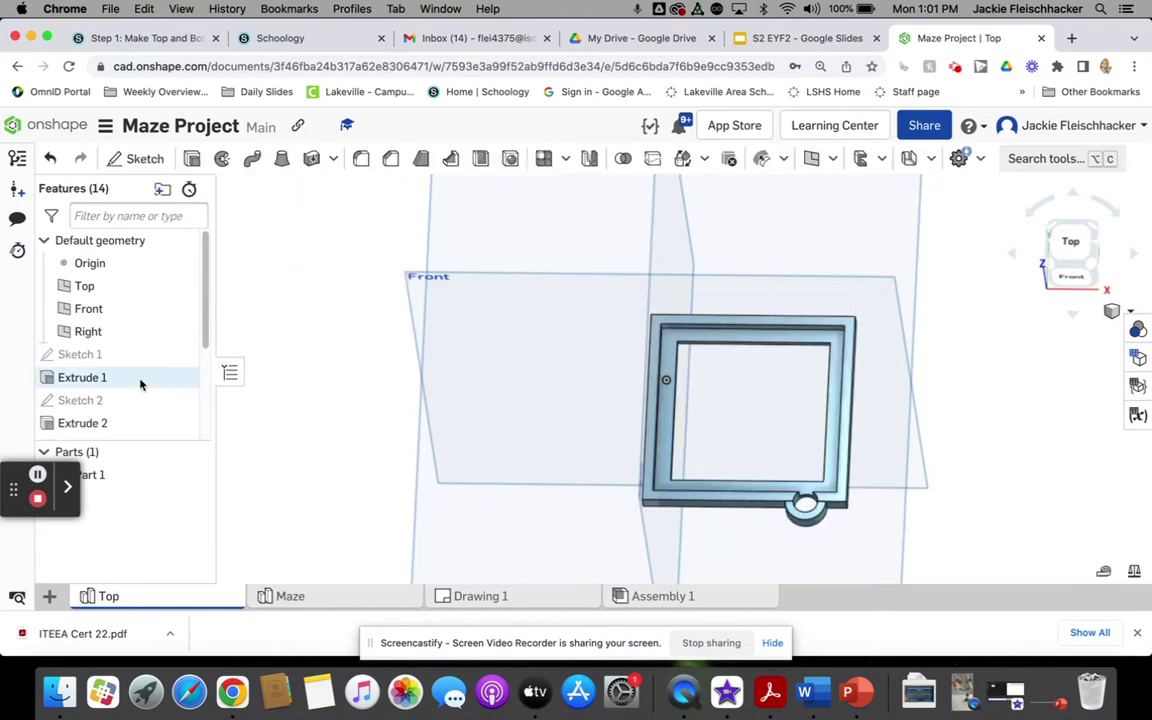
Step: Review the Remove settings of Extrude 2 and the dimensions of Sketch 3 in top view, closing each feature
{"action": "double_click", "coordinate": [110, 425]}
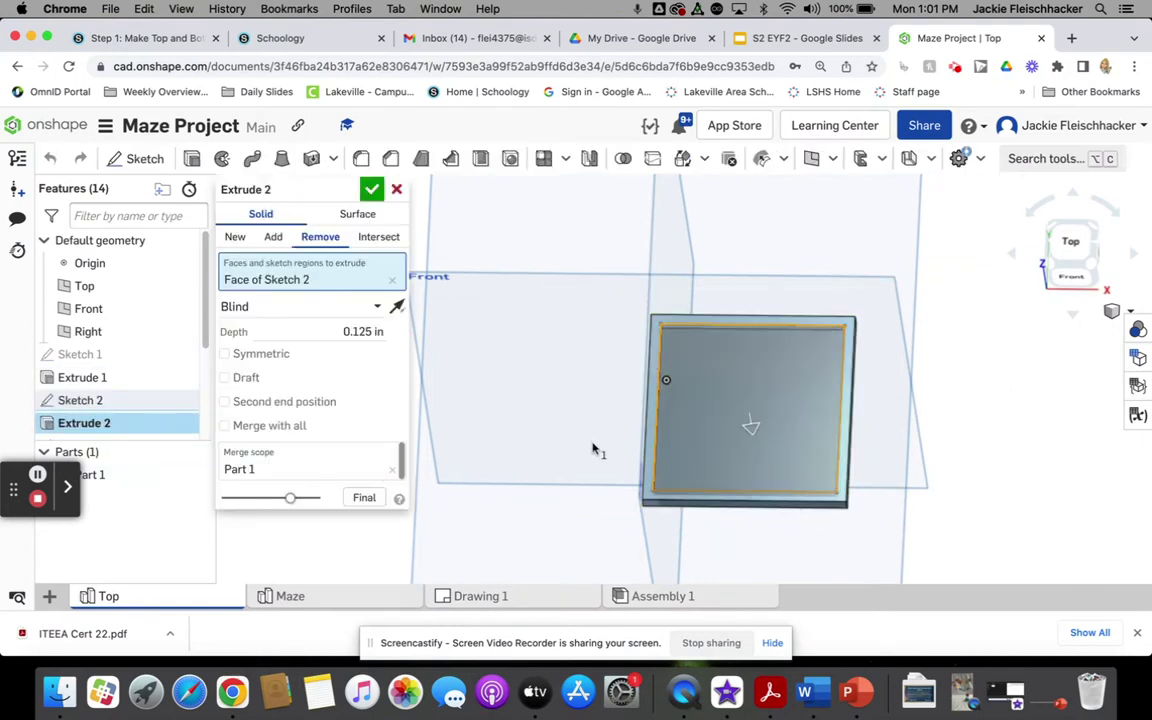
{"action": "left_click", "coordinate": [371, 190]}
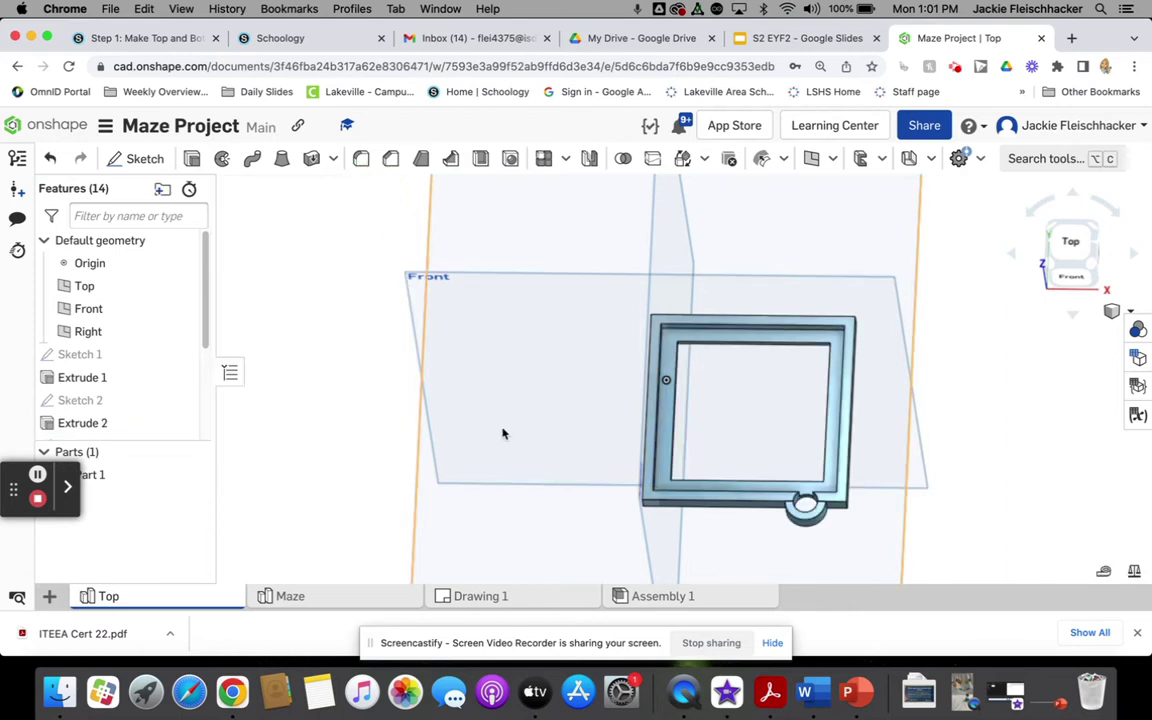
{"action": "scroll", "coordinate": [211, 321], "scroll_direction": "down", "scroll_amount": 3}
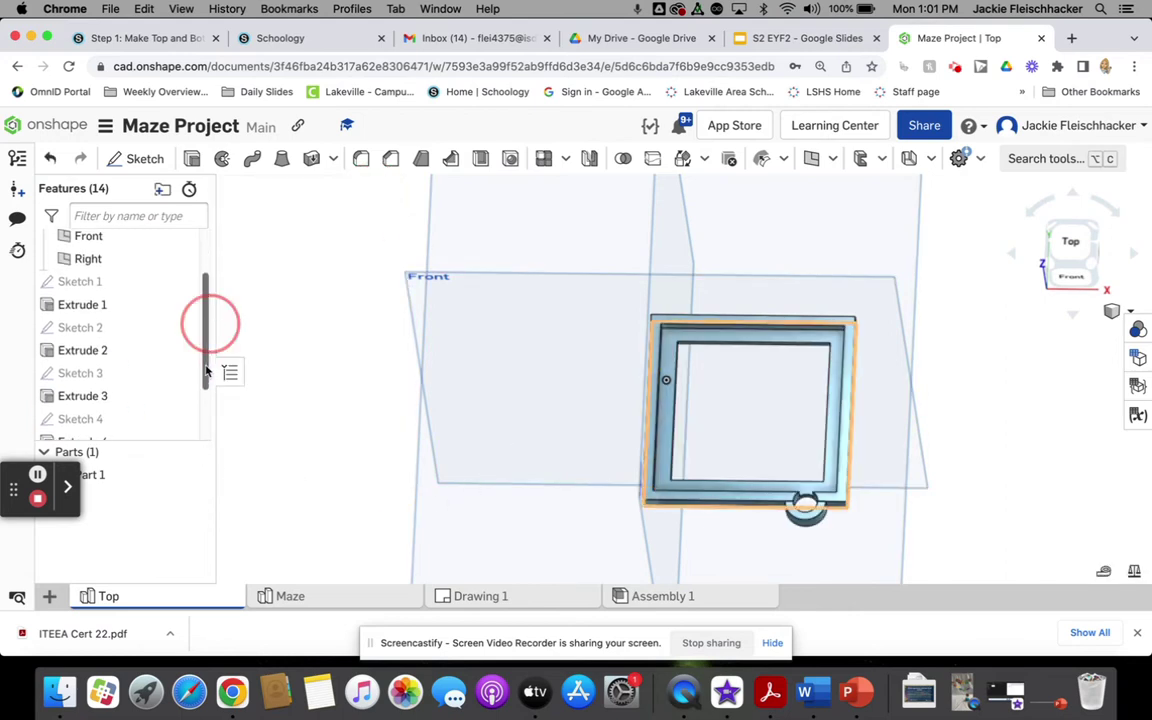
{"action": "double_click", "coordinate": [100, 342]}
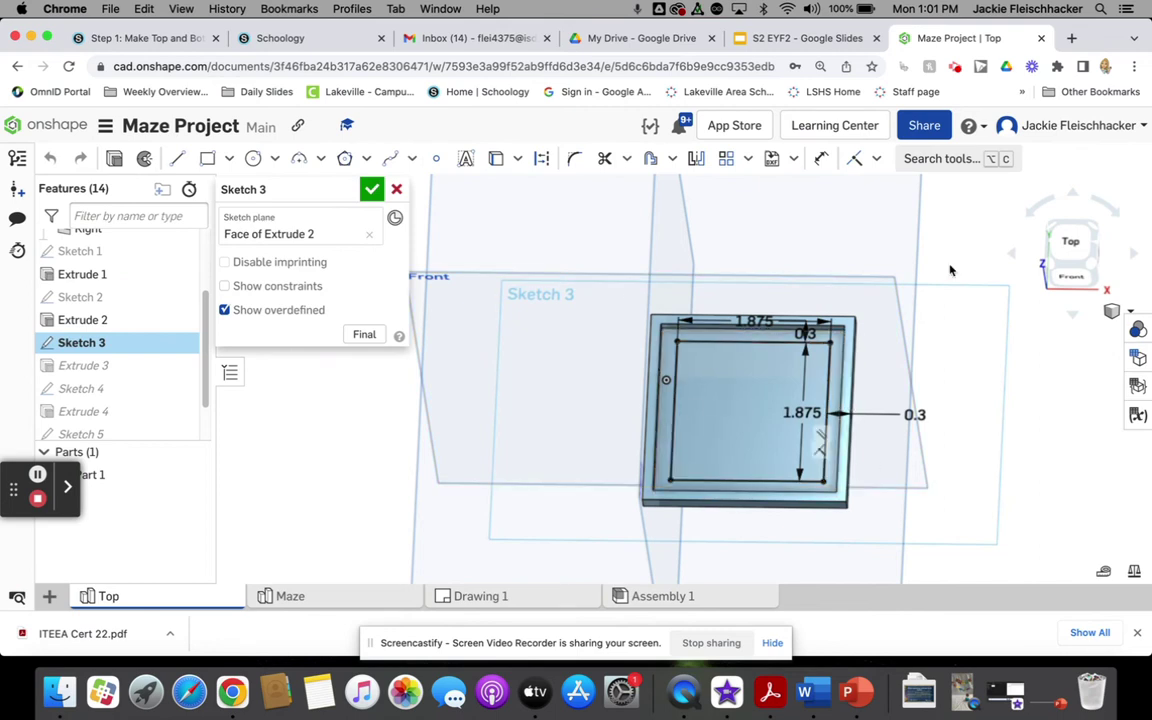
{"action": "left_click", "coordinate": [1072, 241]}
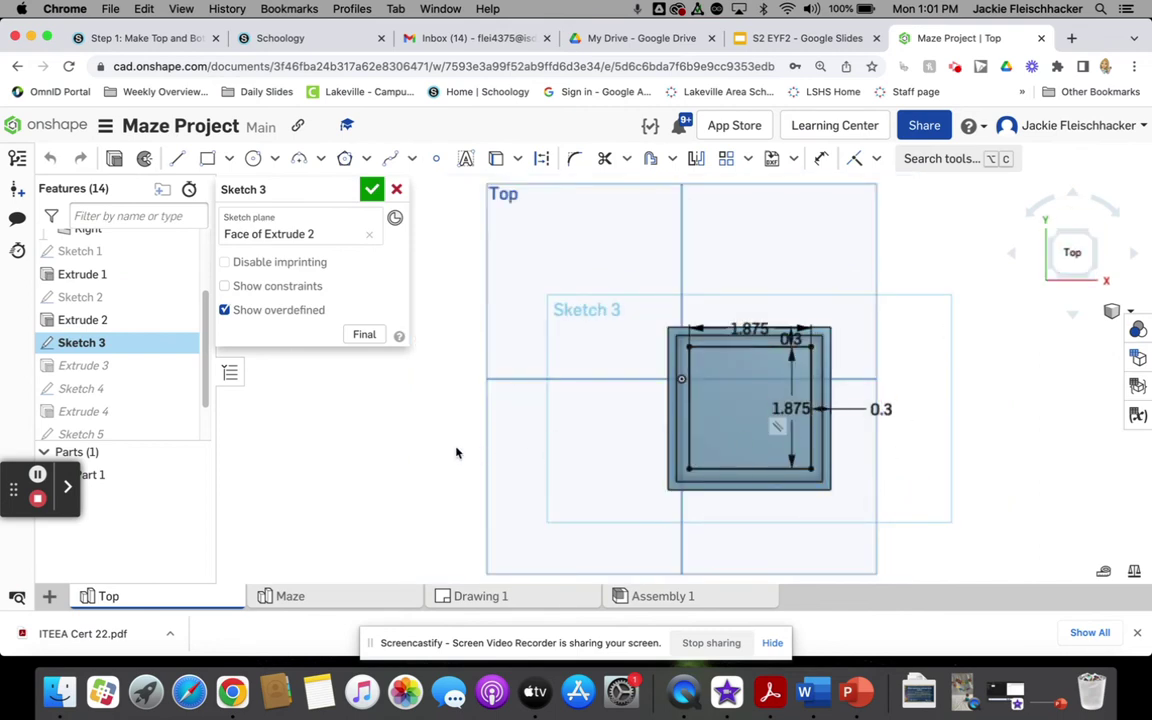
{"action": "left_click", "coordinate": [372, 190]}
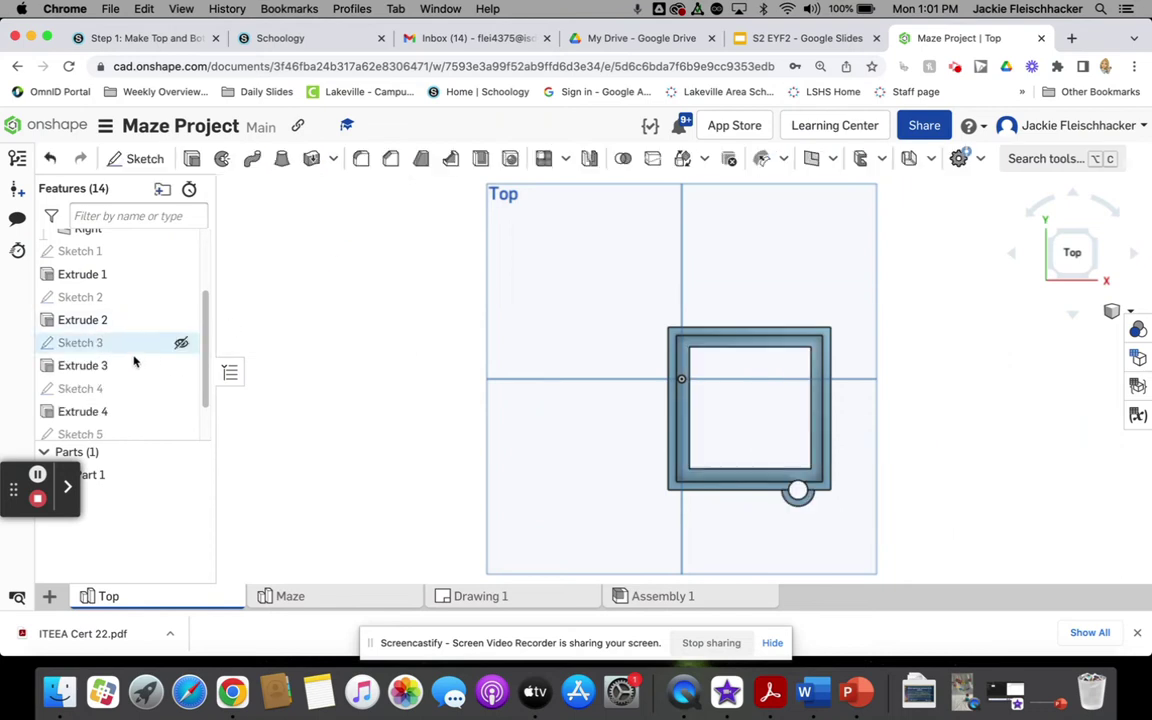
Step: Review the Remove settings of Extrude 3 and inspect its cut direction through the Top part, closing the feature
{"action": "double_click", "coordinate": [129, 366]}
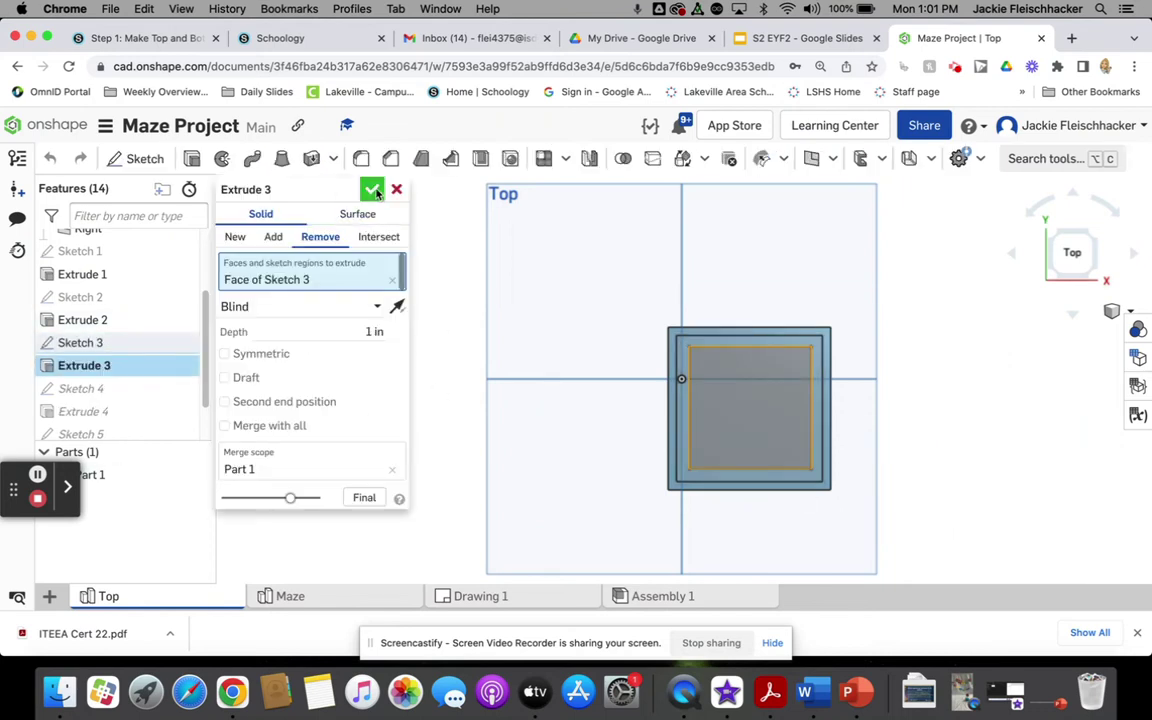
{"action": "right_click_drag", "start_coordinate": [616, 375], "coordinate": [600, 335]}
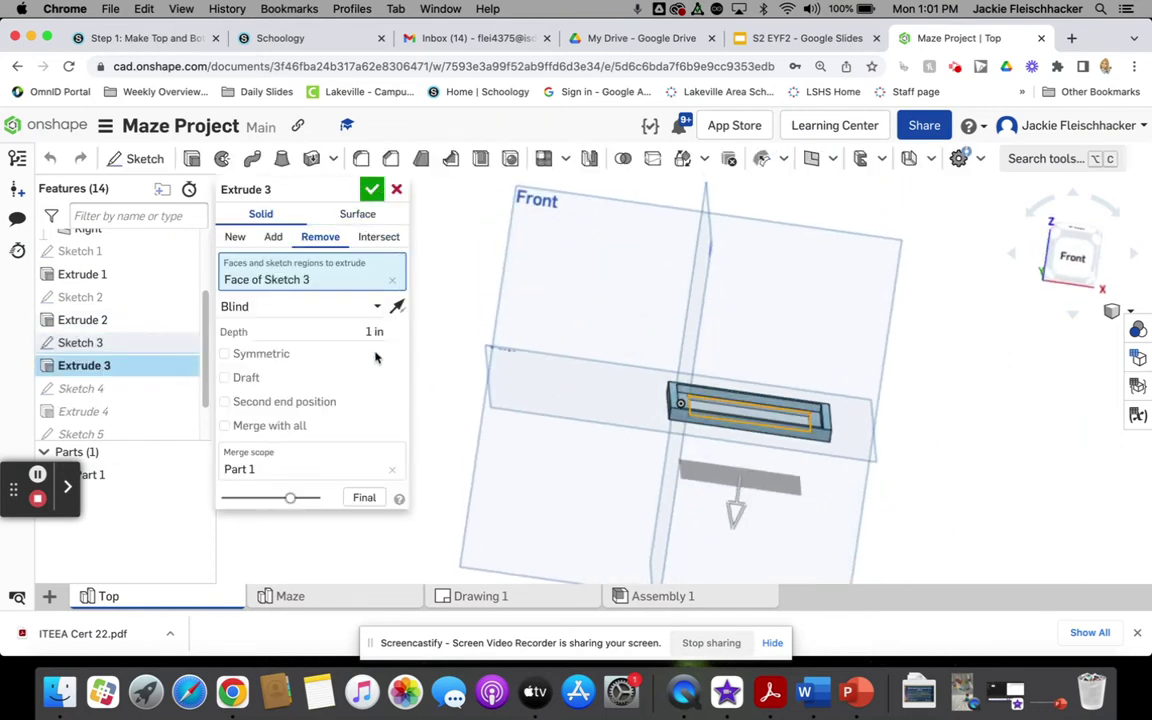
{"action": "left_click", "coordinate": [375, 190]}
Step: Open Sketch 4 face-on, move the R0.25 and 0.5 dimensions clear of the half circle, and accept the sketch
{"action": "left_click", "coordinate": [113, 396]}
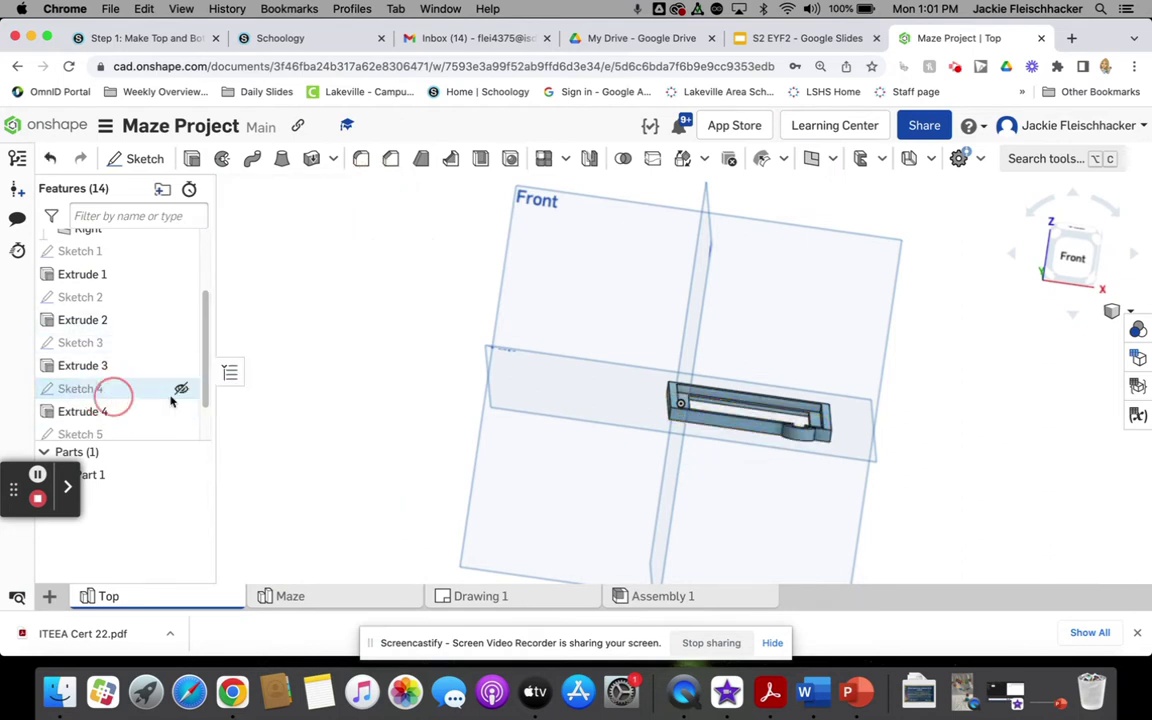
{"action": "key", "text": "n"}
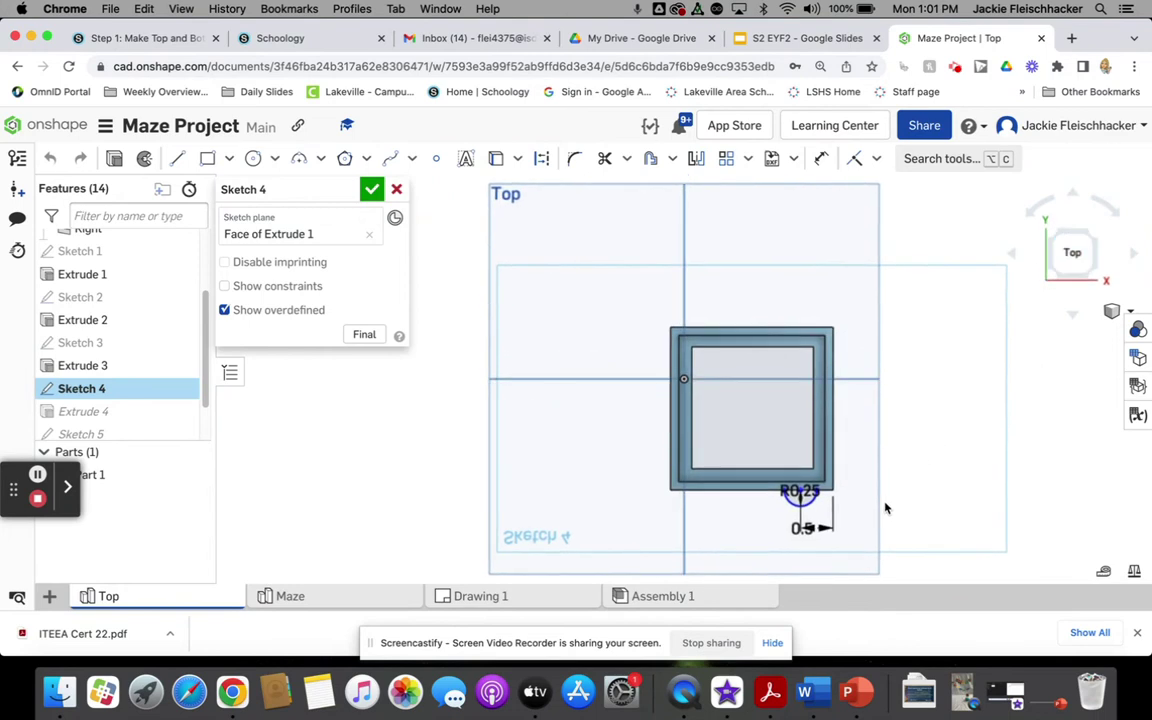
{"action": "scroll", "coordinate": [885, 508], "scroll_direction": "up", "scroll_amount": 10}
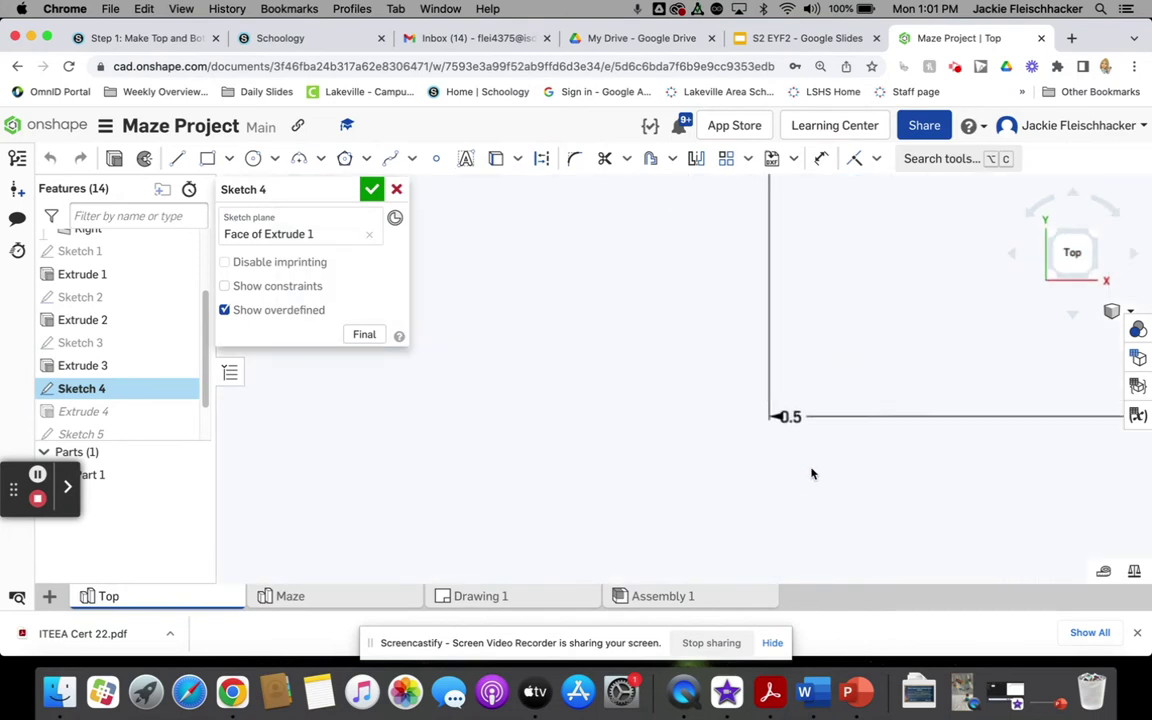
{"action": "scroll", "coordinate": [812, 473], "scroll_direction": "down", "scroll_amount": 5}
{"action": "left_click", "coordinate": [870, 442]}
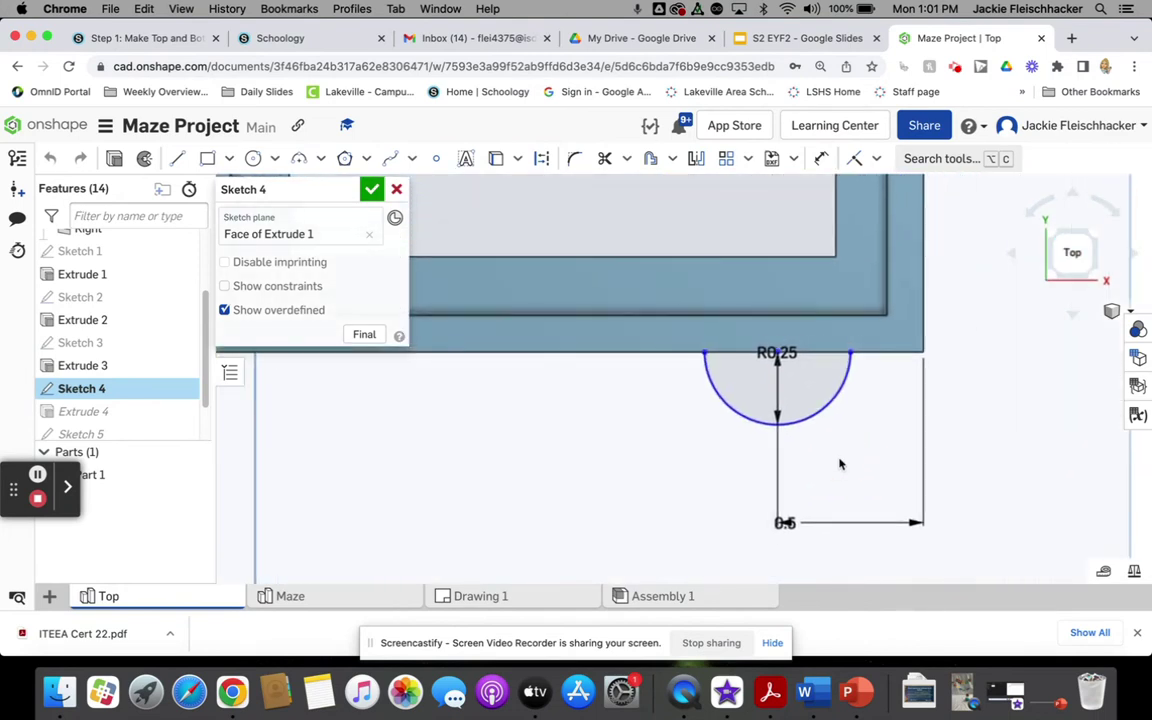
{"action": "left_click_drag", "start_coordinate": [725, 398], "coordinate": [676, 445]}
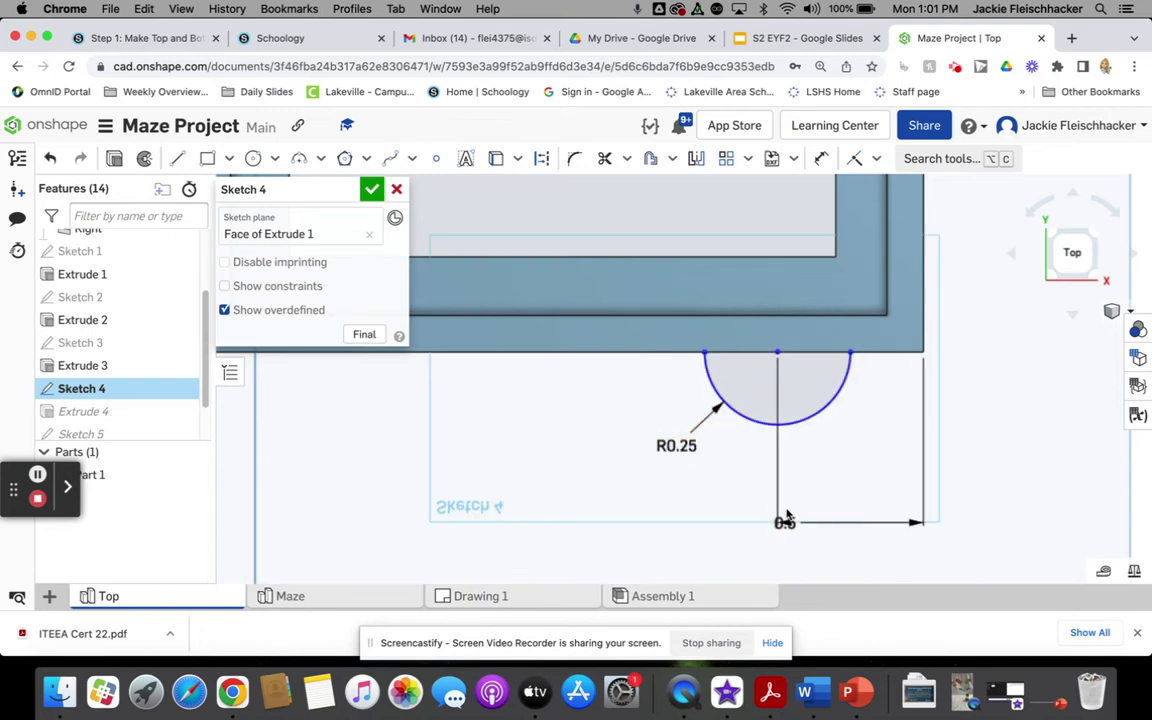
{"action": "left_click_drag", "start_coordinate": [786, 518], "coordinate": [847, 506]}
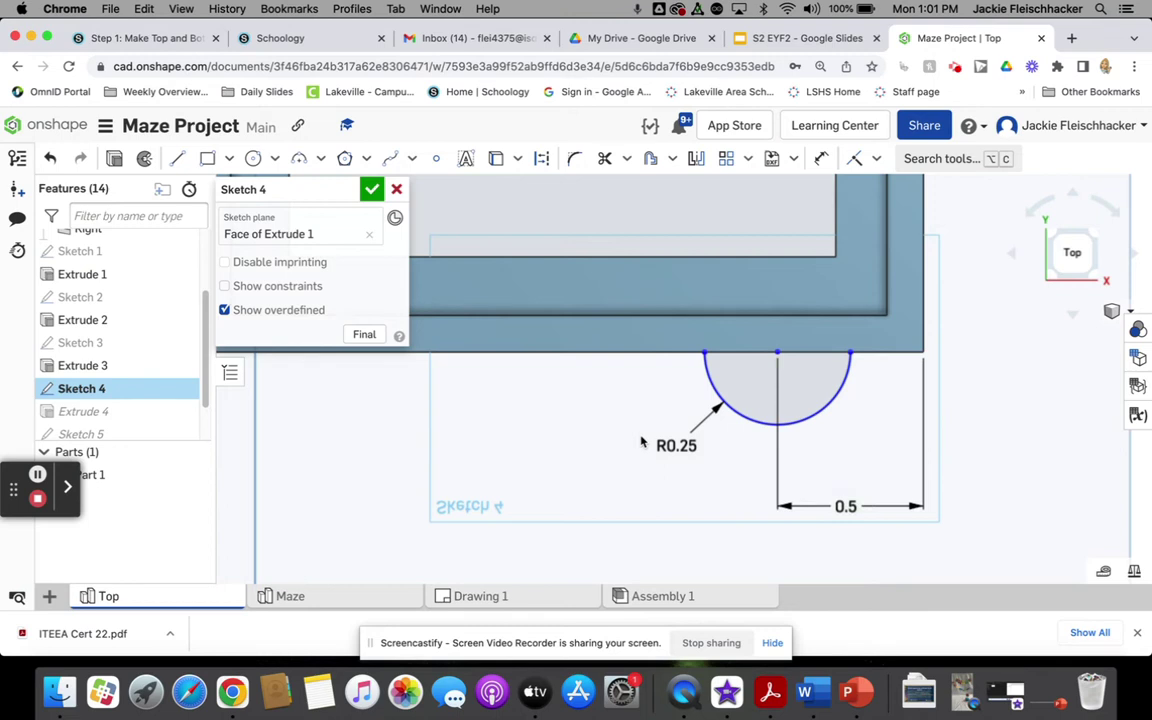
{"action": "left_click", "coordinate": [367, 197]}
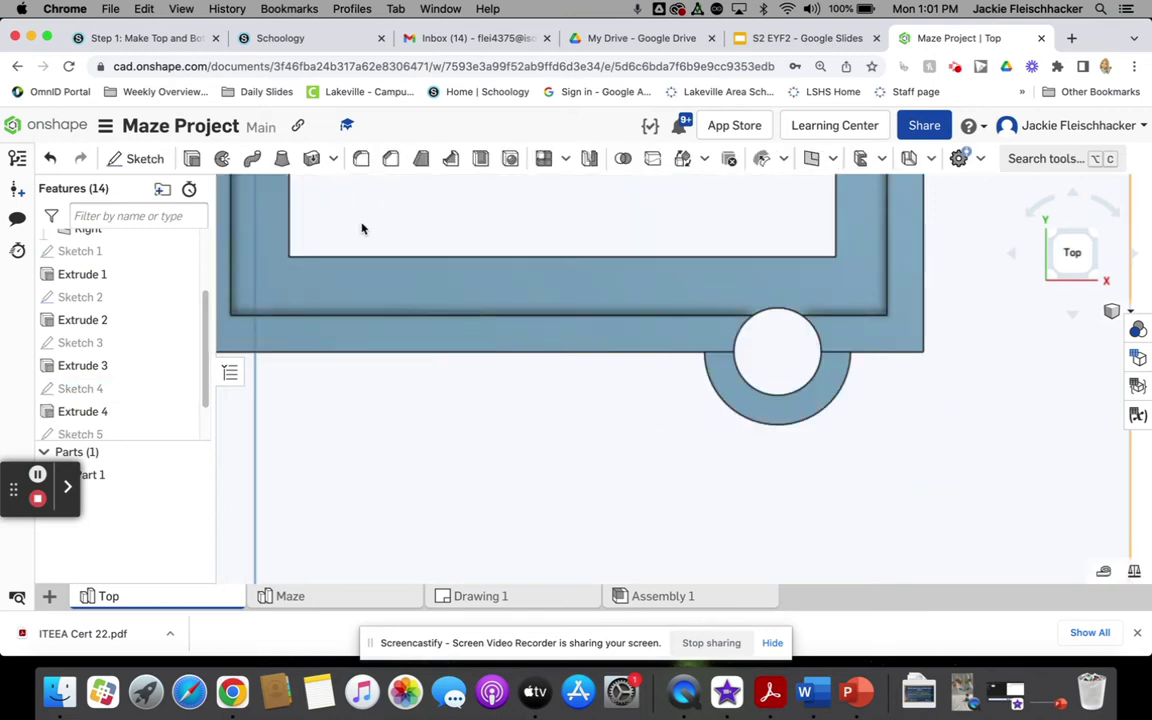
Step: Review the settings of Extrude 4 that forms the keychain tab on the Top part's edge, closing the feature
{"action": "scroll", "coordinate": [113, 424], "scroll_direction": "up", "scroll_amount": 1}
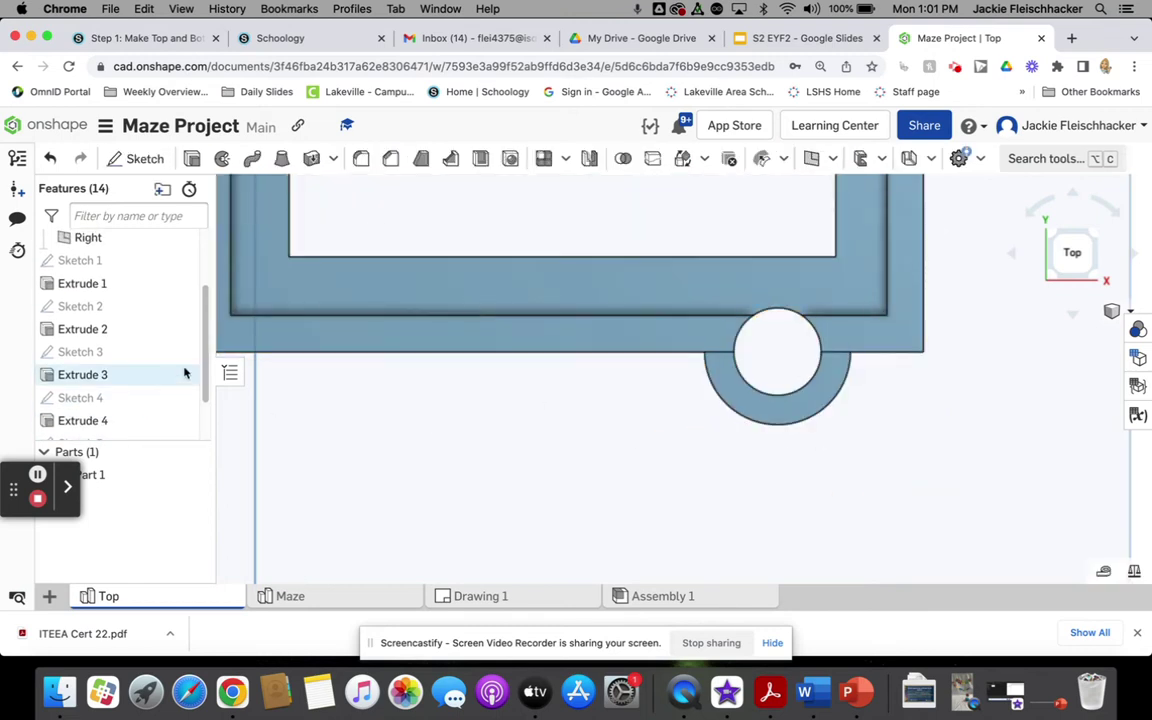
{"action": "scroll", "coordinate": [203, 367], "scroll_direction": "down", "scroll_amount": 1}
{"action": "left_click", "coordinate": [75, 366]}
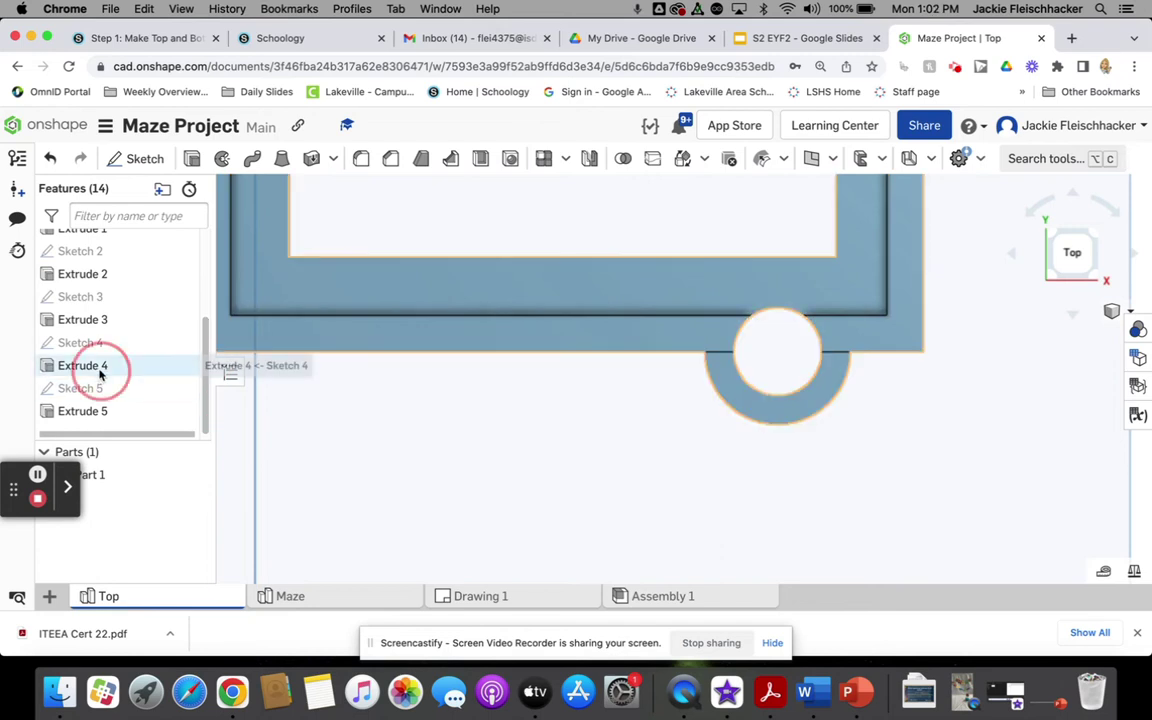
{"action": "double_click", "coordinate": [108, 366]}
{"action": "right_click_drag", "start_coordinate": [530, 432], "coordinate": [530, 390]}
{"action": "left_click", "coordinate": [370, 191]}
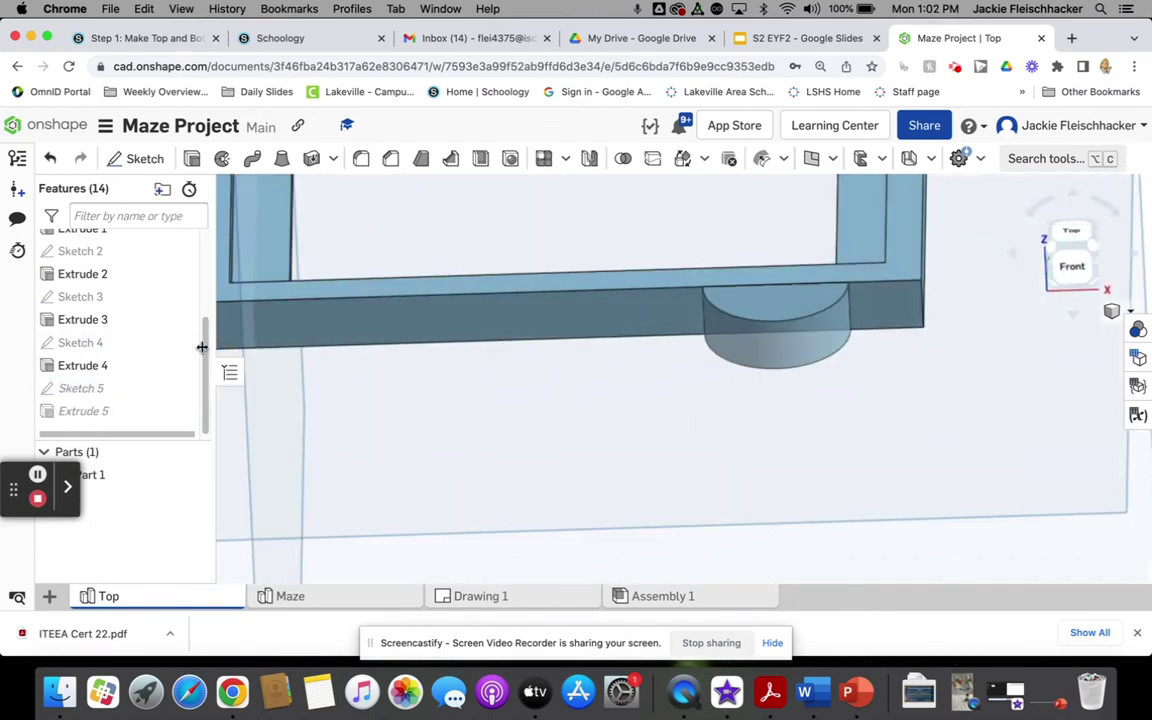
Step: Review the hole circle in Sketch 5 on the keychain tab, close the sketch, and inspect the completed Top part
{"action": "double_click", "coordinate": [137, 388]}
{"action": "right_click_drag", "start_coordinate": [546, 404], "coordinate": [549, 455]}
{"action": "left_click", "coordinate": [375, 189]}
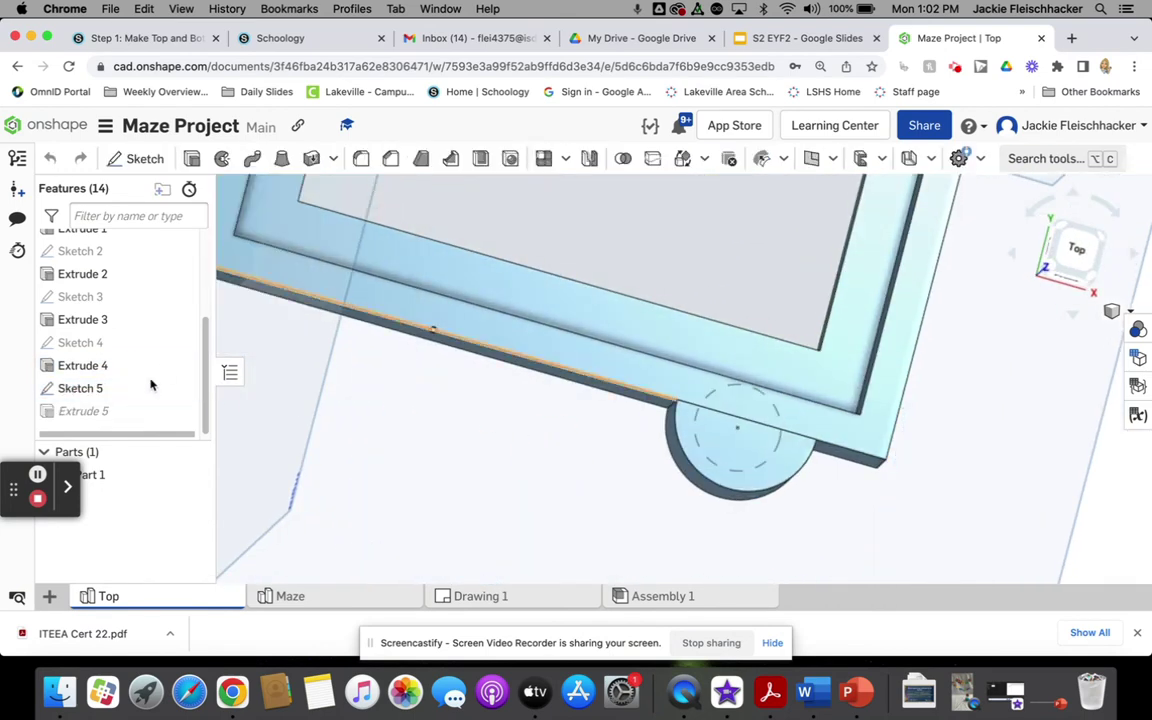
{"action": "mouse_move", "coordinate": [501, 465]}
{"action": "right_mouse_down"}
{"action": "mouse_move", "coordinate": [537, 483]}
{"action": "mouse_move", "coordinate": [548, 442]}
{"action": "mouse_move", "coordinate": [670, 455]}
{"action": "mouse_move", "coordinate": [674, 429]}
{"action": "mouse_move", "coordinate": [666, 458]}
{"action": "mouse_move", "coordinate": [713, 486]}
{"action": "right_mouse_up"}
{"action": "scroll", "coordinate": [548, 442], "scroll_direction": "down", "scroll_amount": 6}
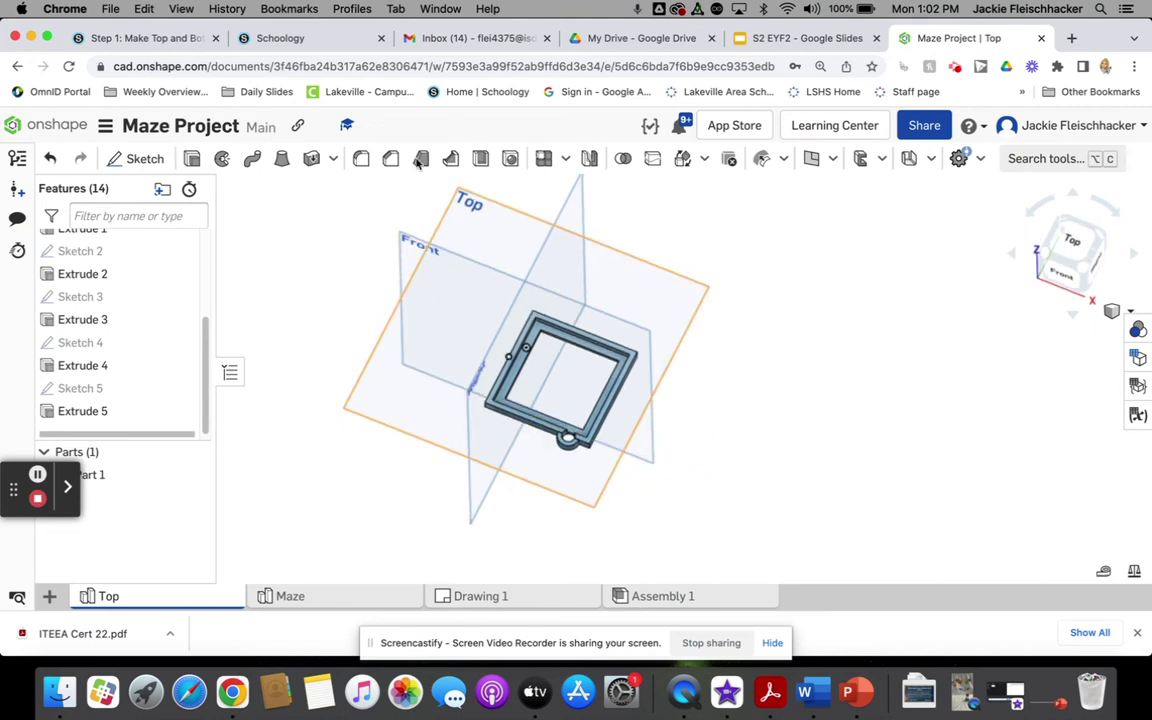
Step: Check the dimensioned drawing in Schoology, and return to Onshape to inspect the Maze part from above
{"action": "left_click", "coordinate": [312, 30]}
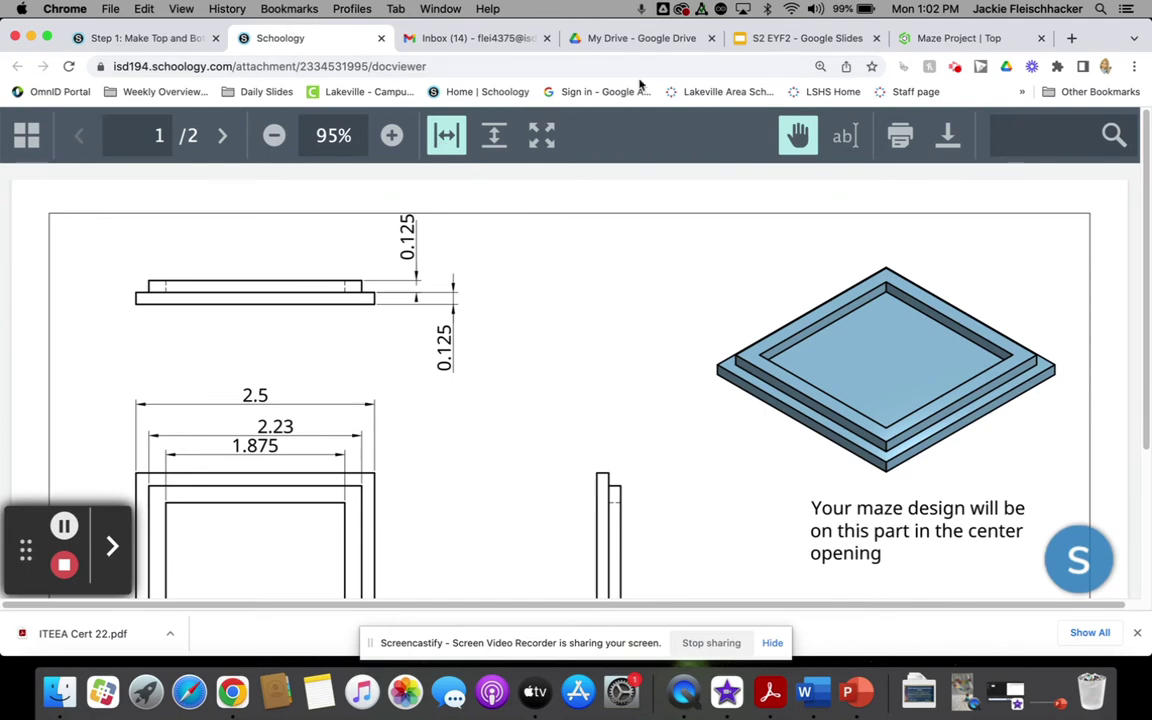
{"action": "left_click", "coordinate": [930, 38]}
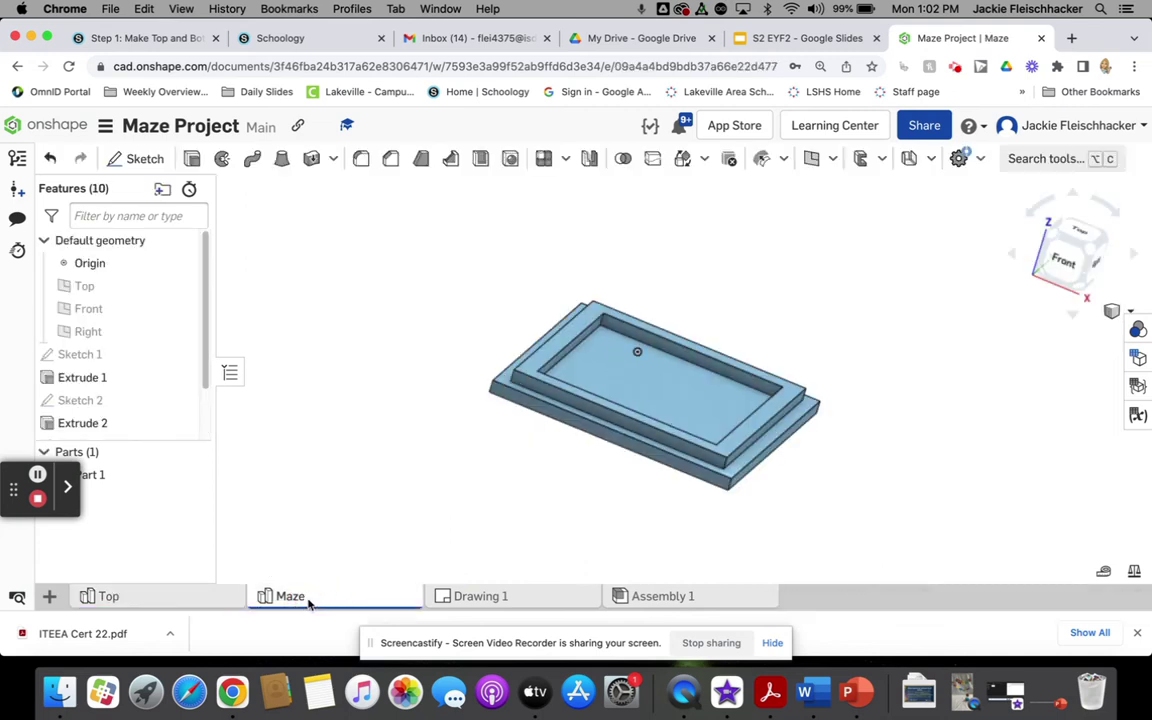
{"action": "right_click_drag", "start_coordinate": [617, 360], "coordinate": [630, 425]}
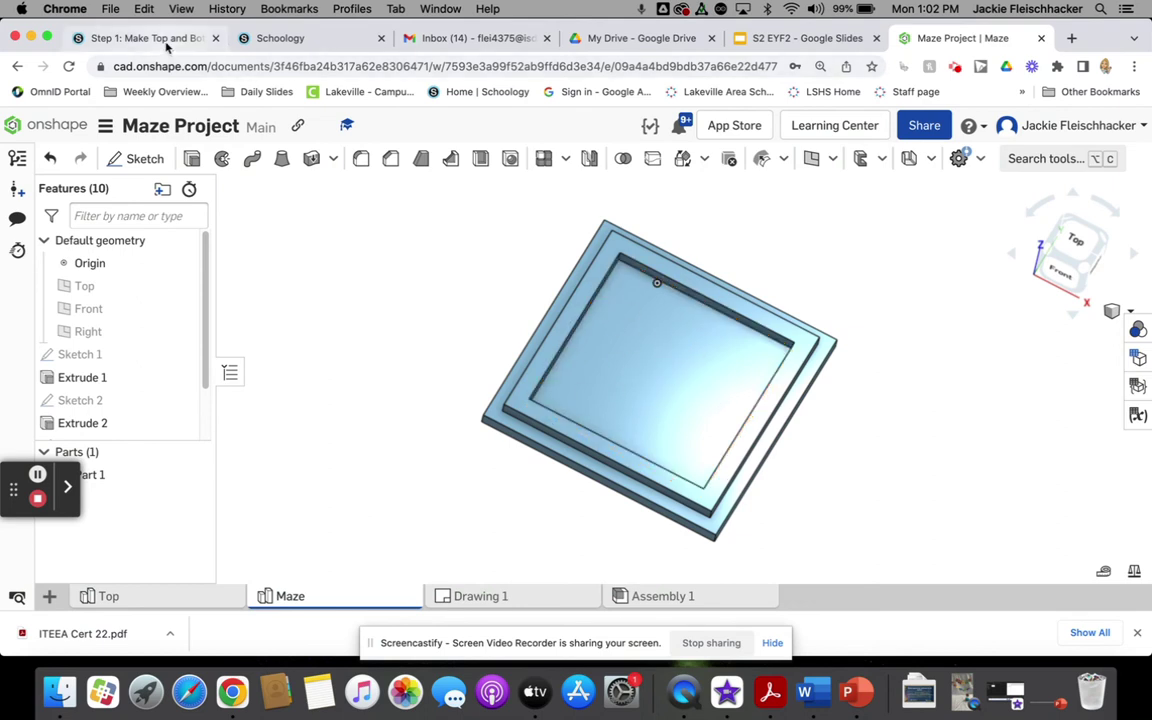
Step: Switch to the Schoology course, open "Step 2: Plan out Maze Shape" from the Mini Maze Keychain folder, and examine the grid-paper layout instructions
{"action": "left_click", "coordinate": [166, 39]}
{"action": "left_click", "coordinate": [458, 266]}
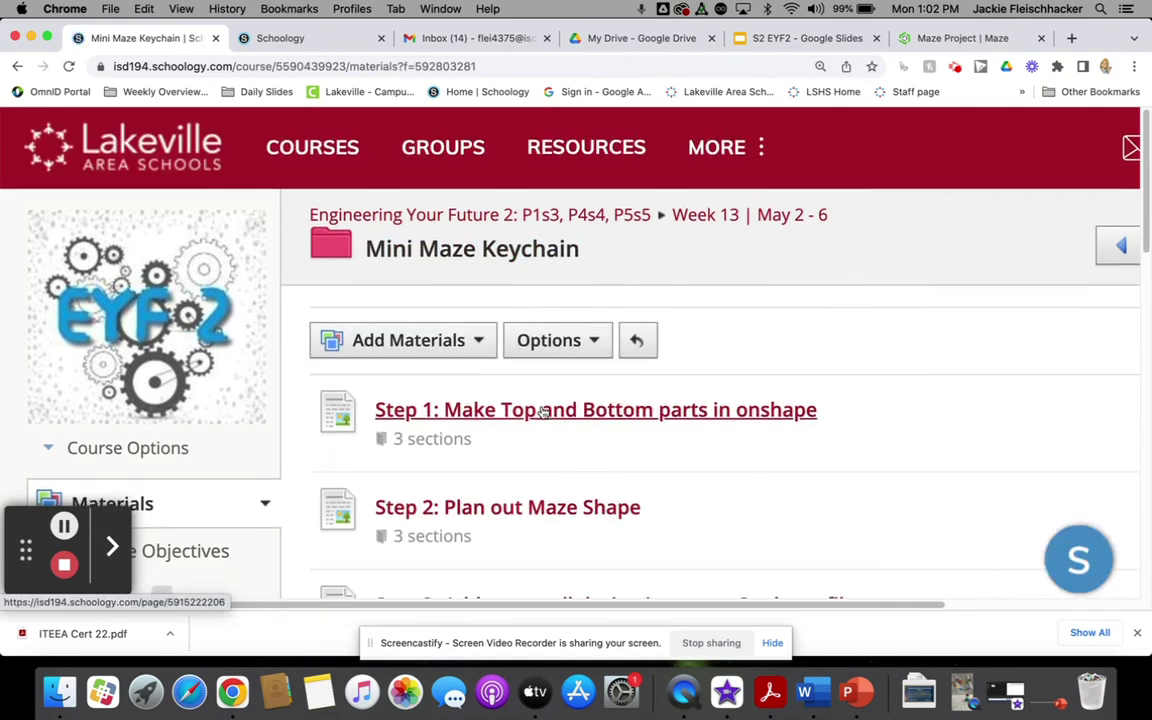
{"action": "scroll", "coordinate": [550, 440], "scroll_direction": "down", "scroll_amount": 2}
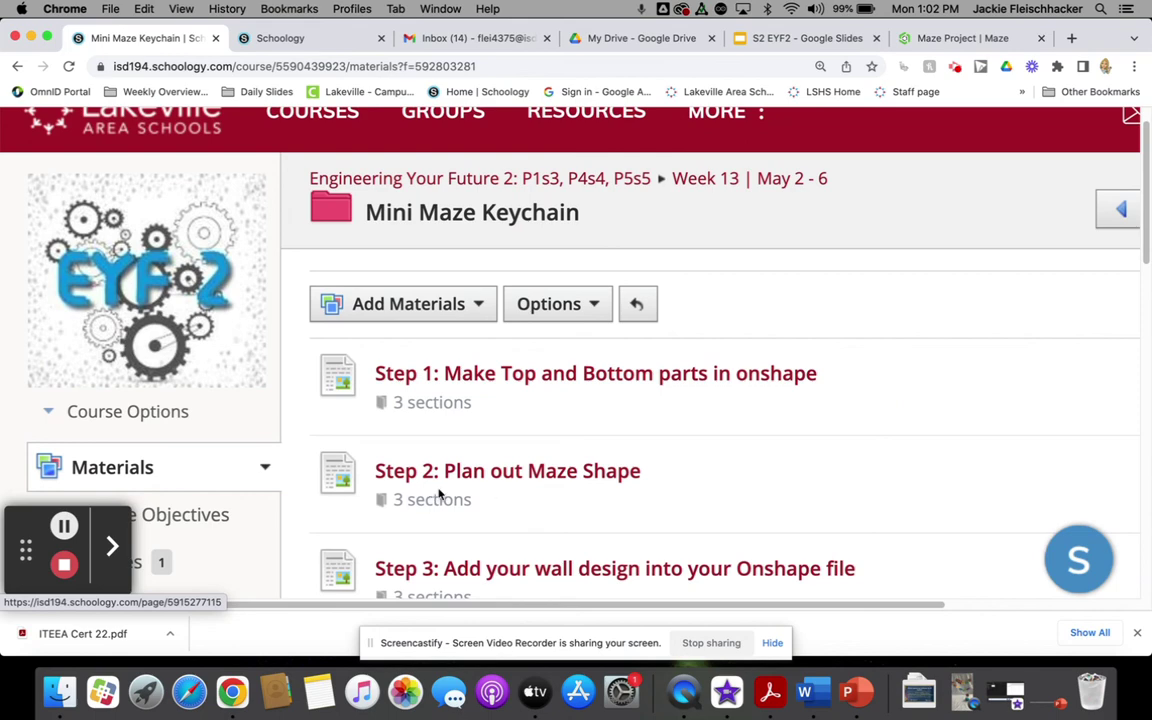
{"action": "scroll", "coordinate": [535, 440], "scroll_direction": "down", "scroll_amount": 3}
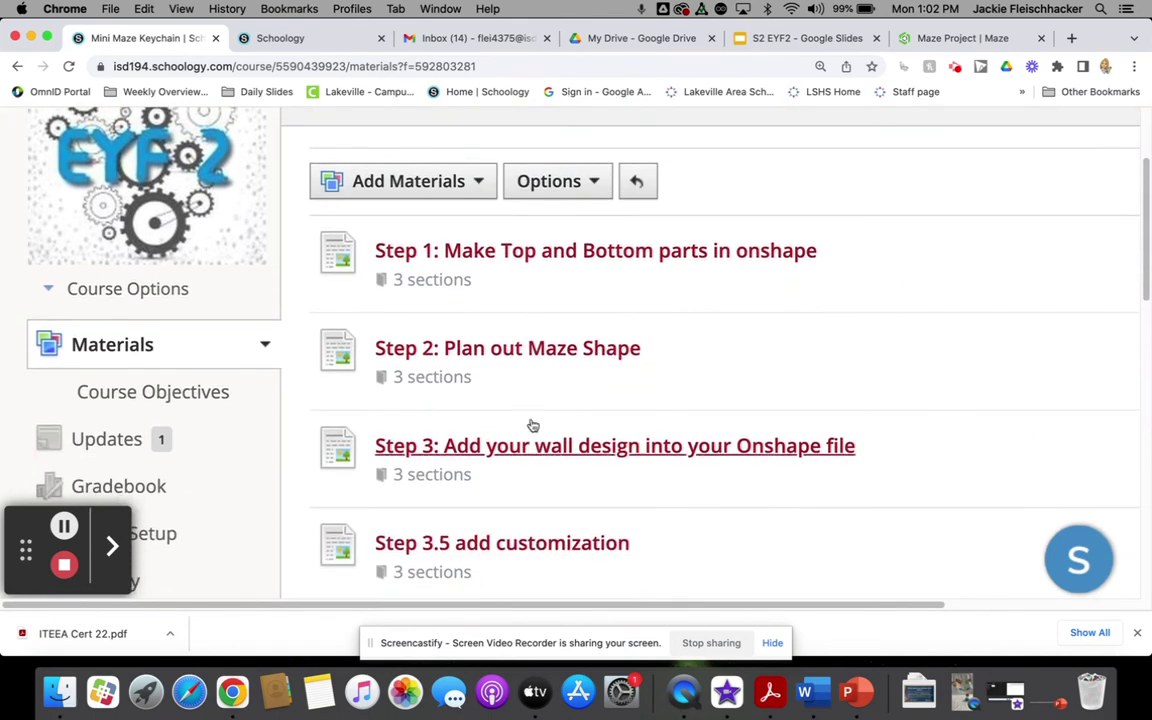
{"action": "left_click", "coordinate": [500, 347]}
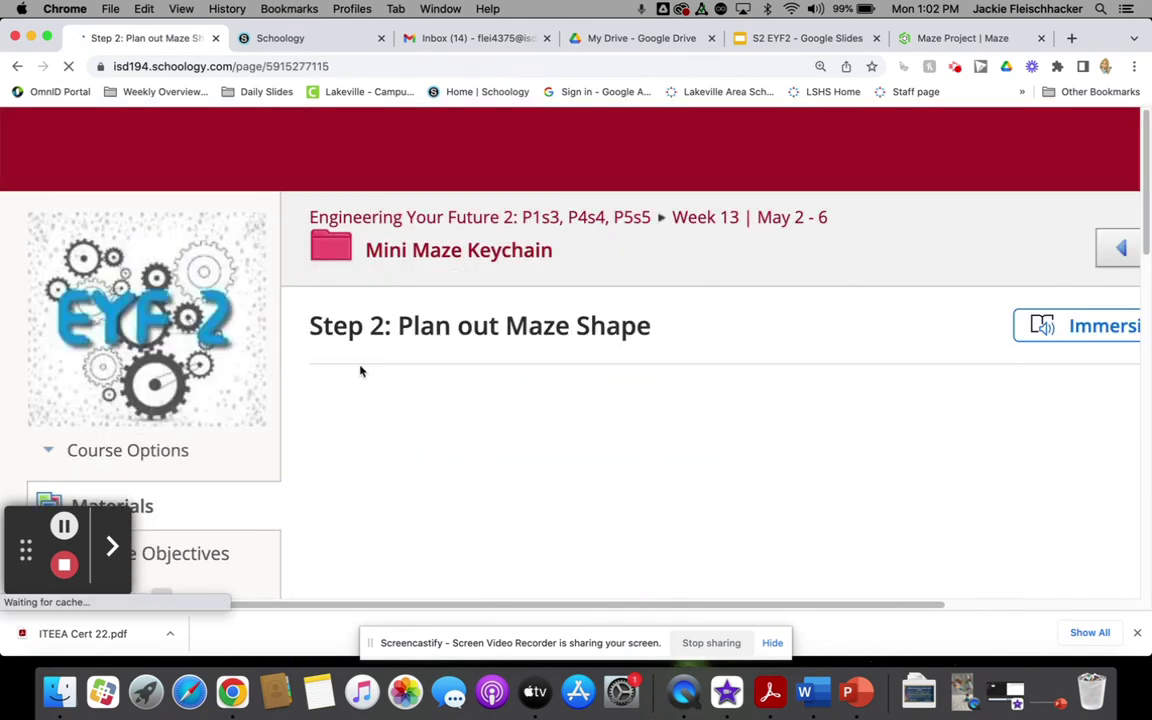
{"action": "scroll", "coordinate": [425, 300], "scroll_direction": "down", "scroll_amount": 5}
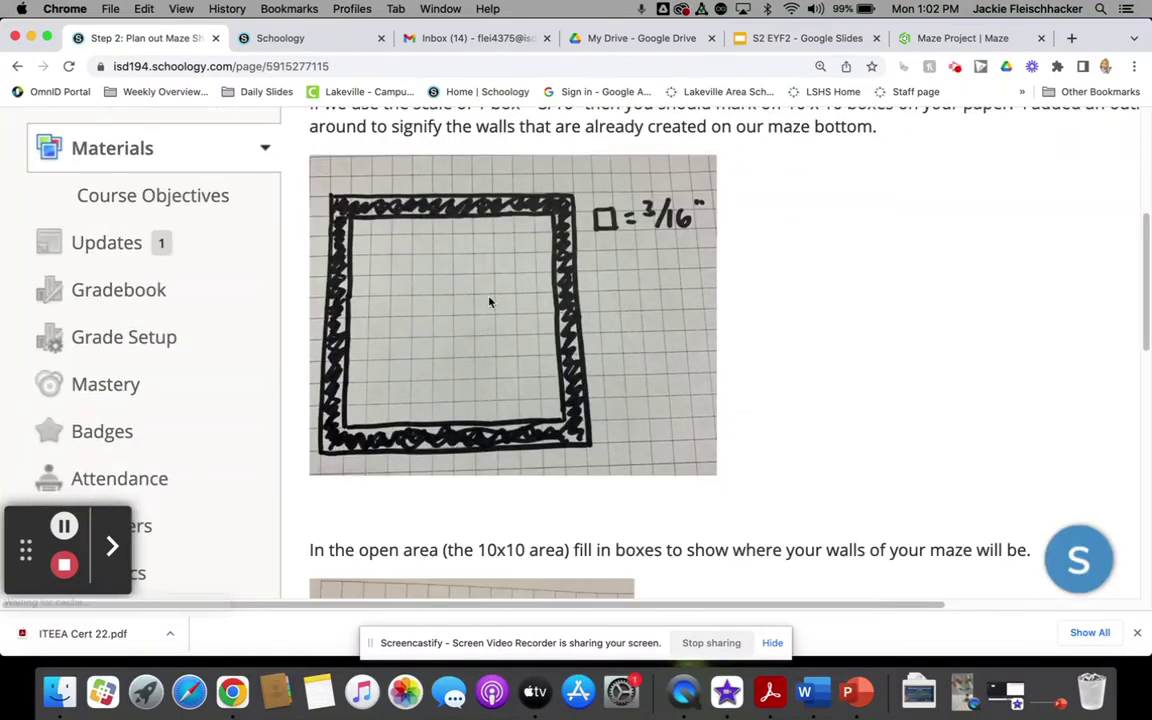